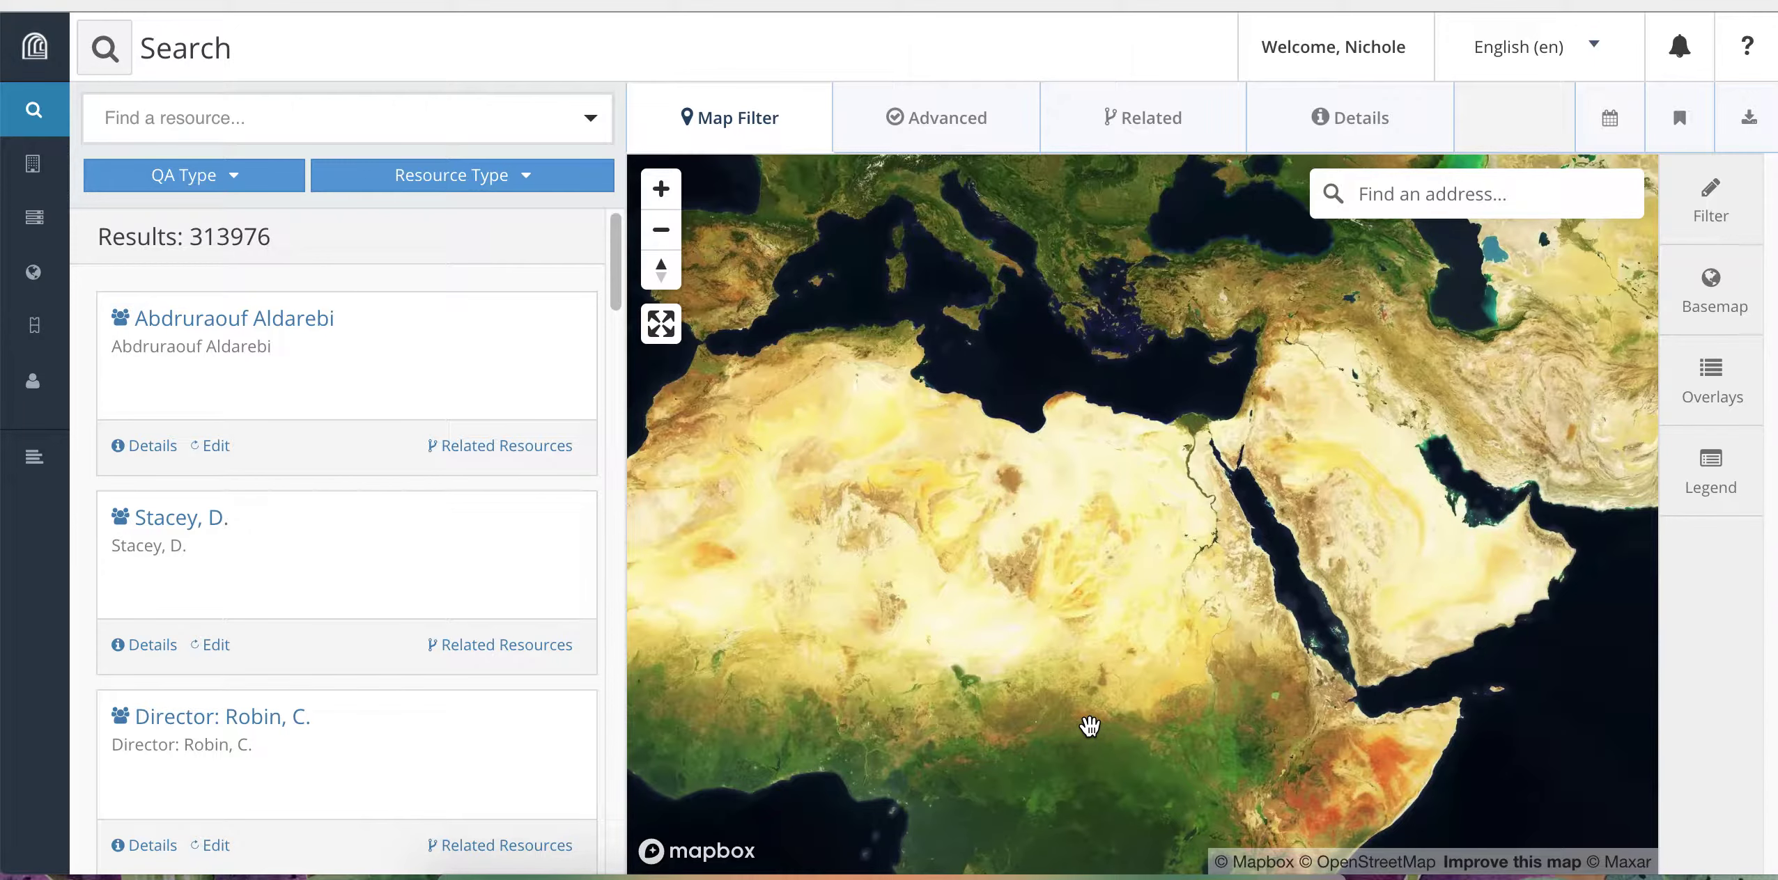
Switch to Advanced search, browse the Search Facets list, then focus its Find box
click(918, 125)
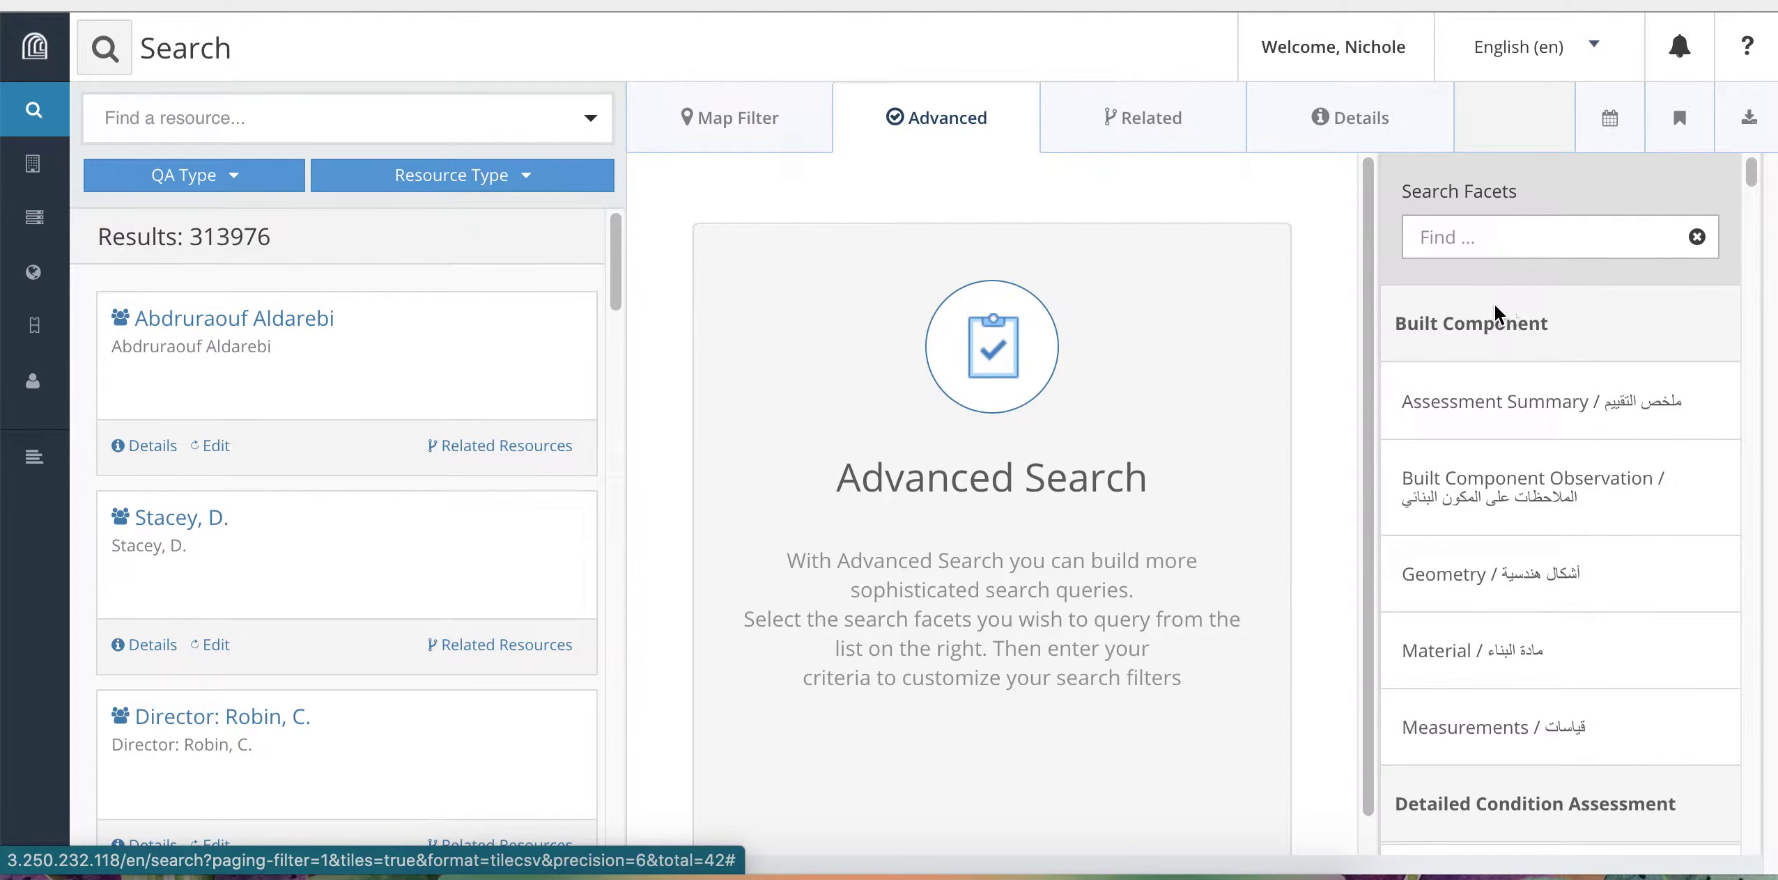
scroll(1602, 348, down, 15)
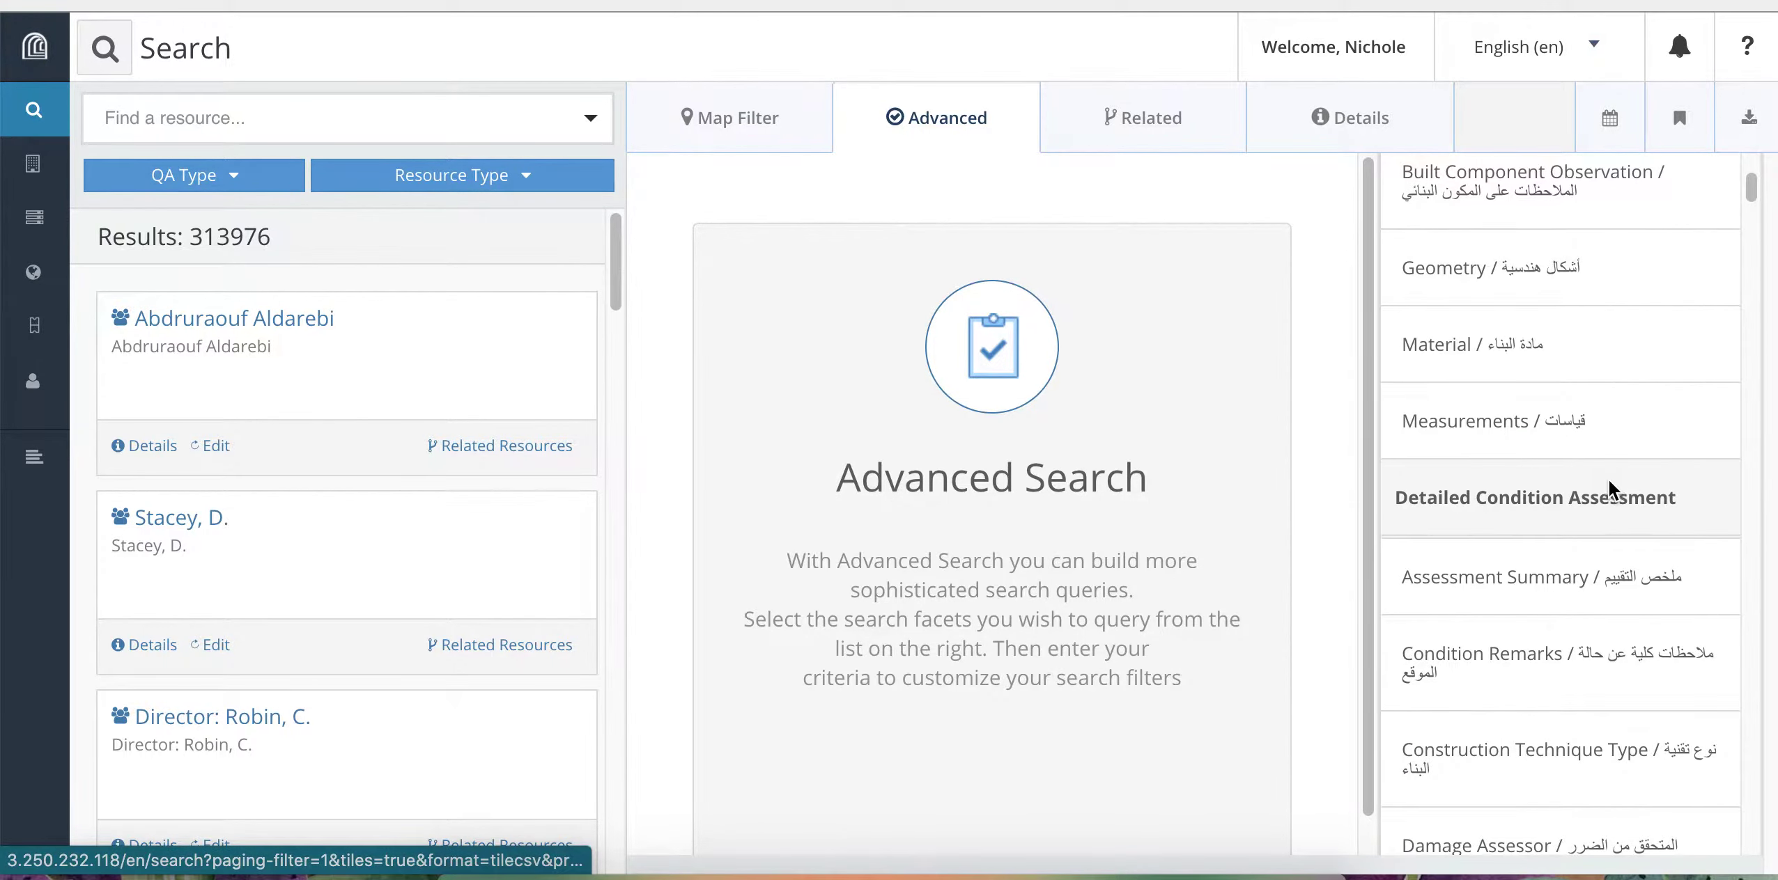
scroll(1496, 488, down, 15)
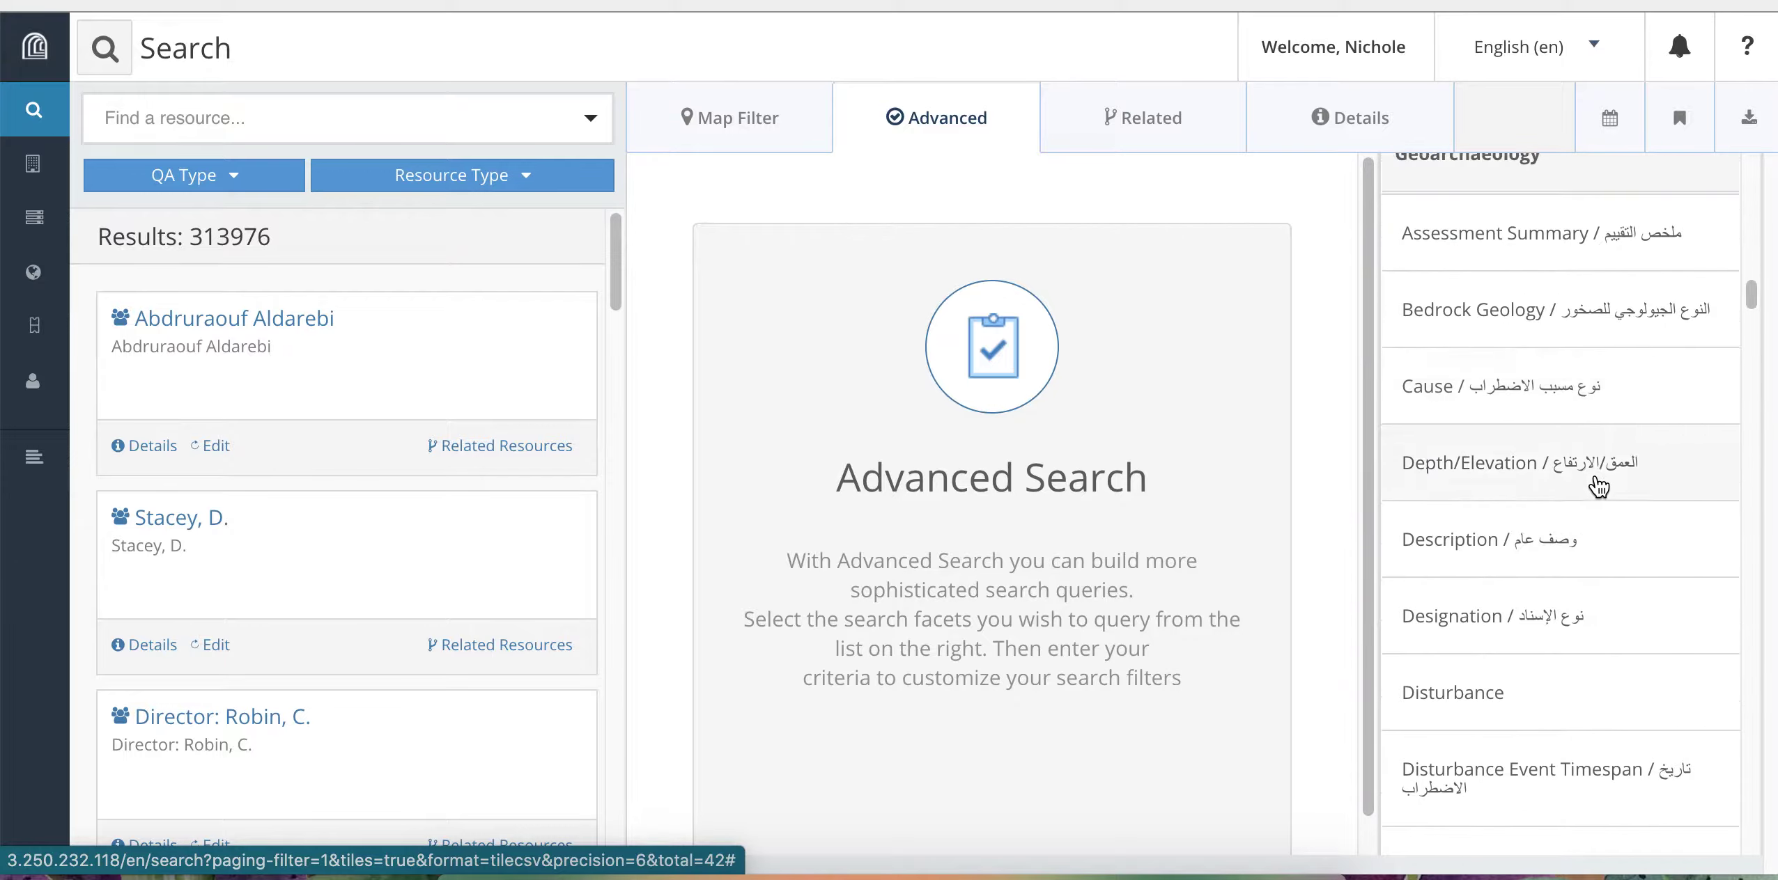
scroll(1444, 290, up, 5)
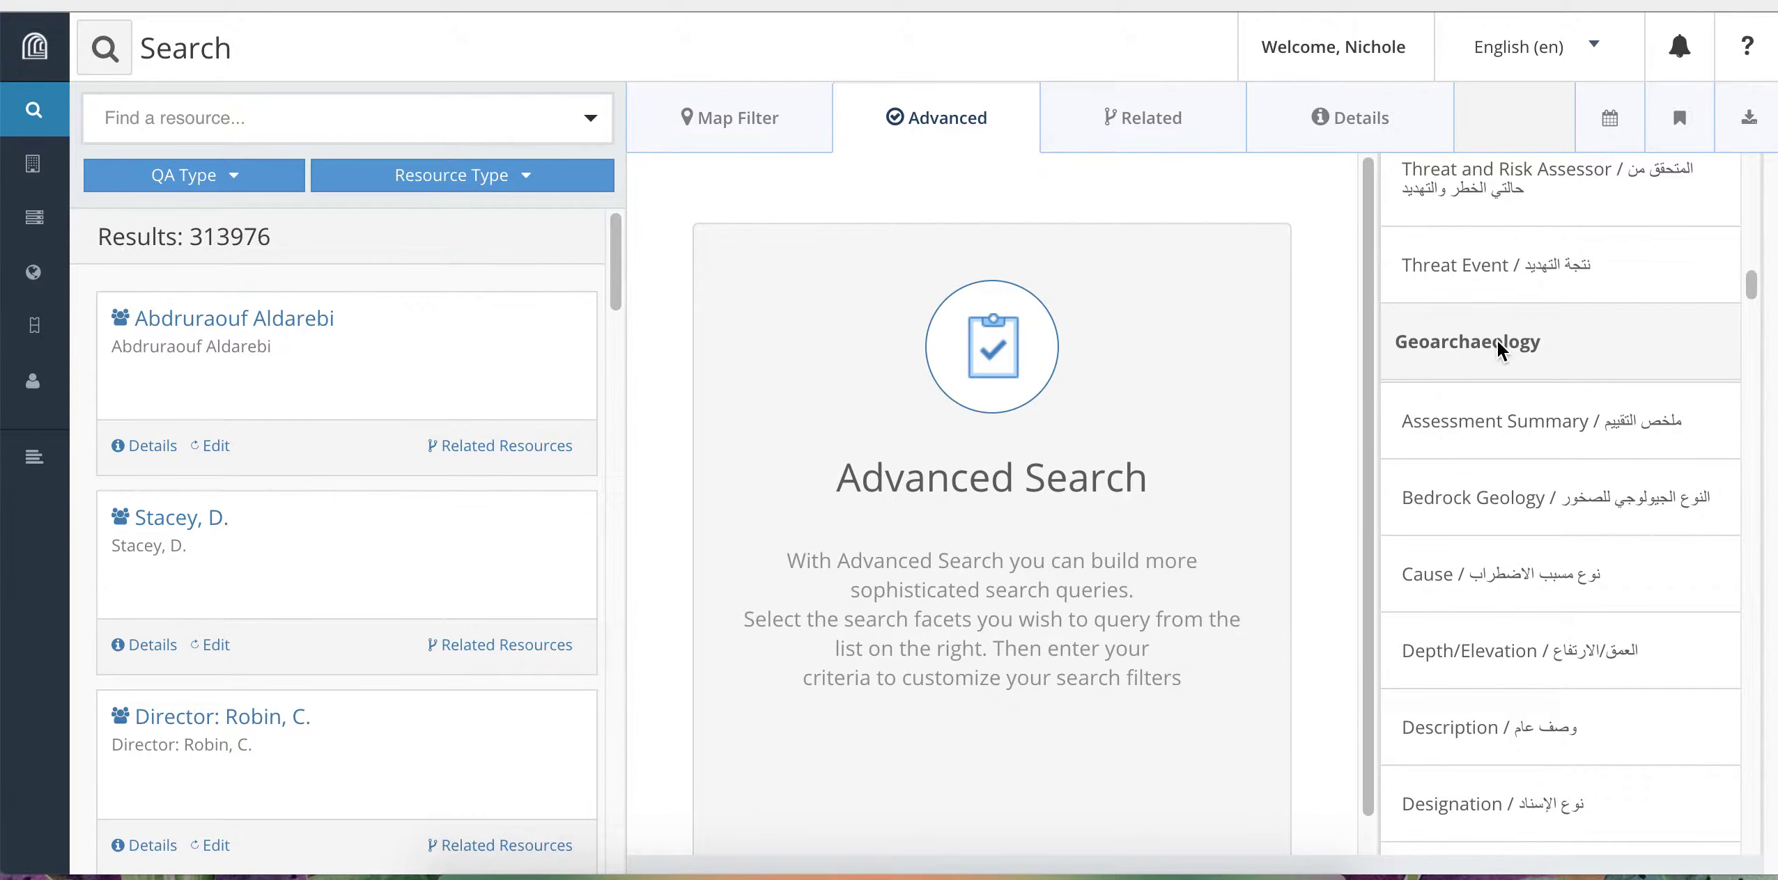
scroll(1554, 350, up, 5)
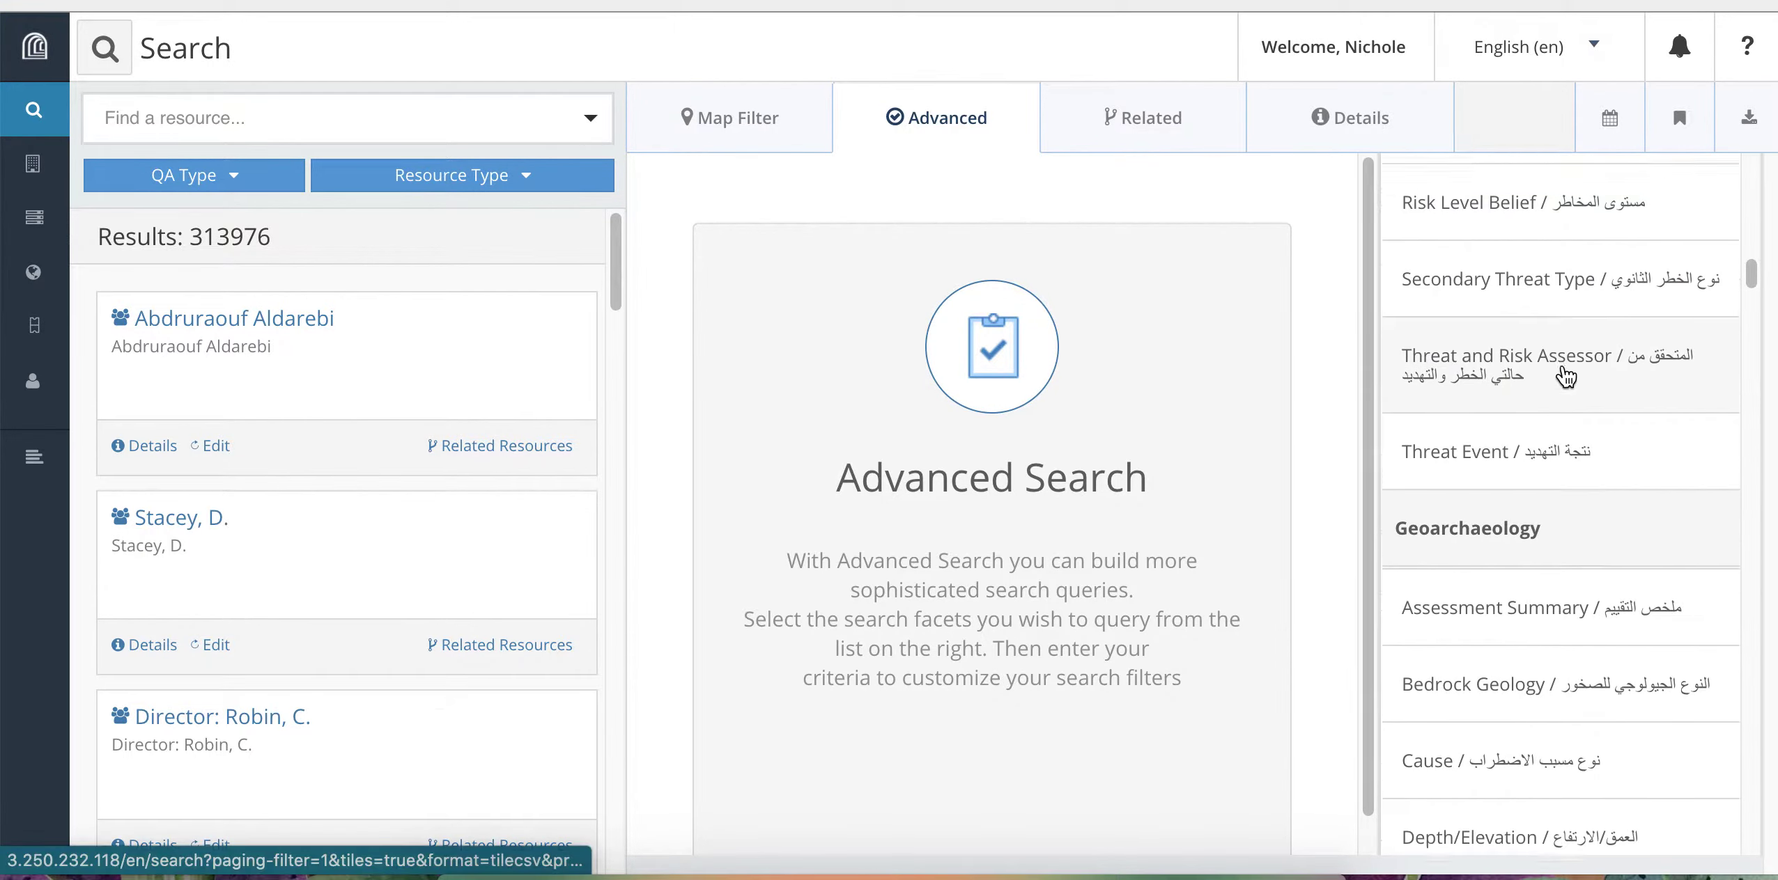
scroll(1602, 398, up, 10)
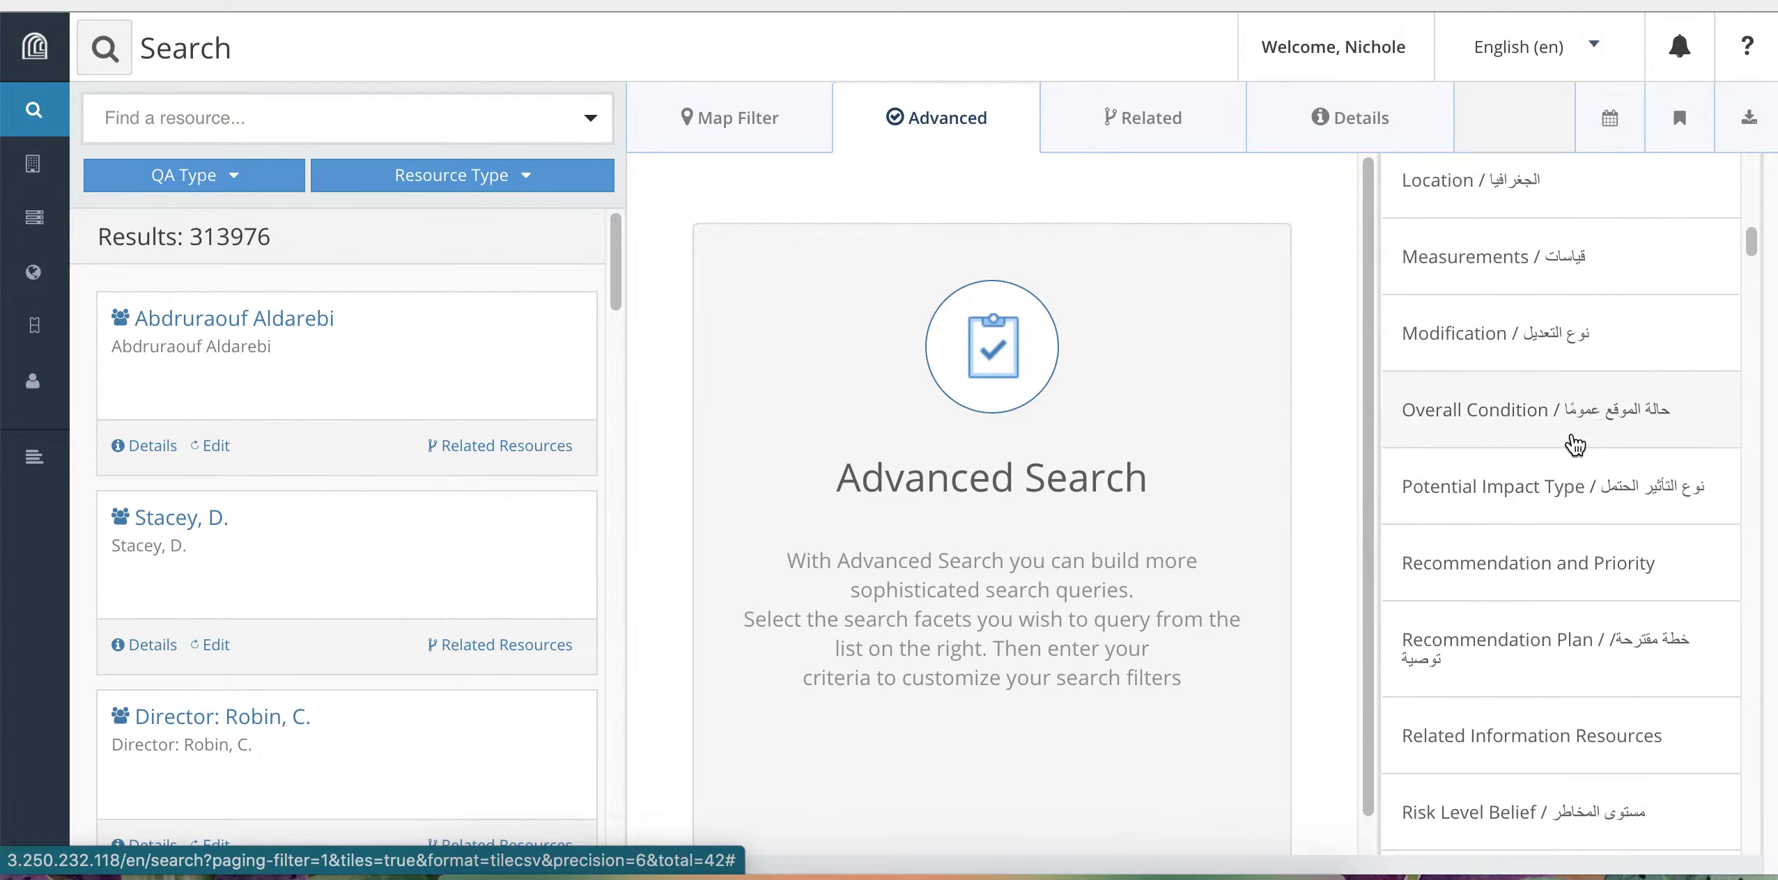
scroll(1573, 444, up, 11)
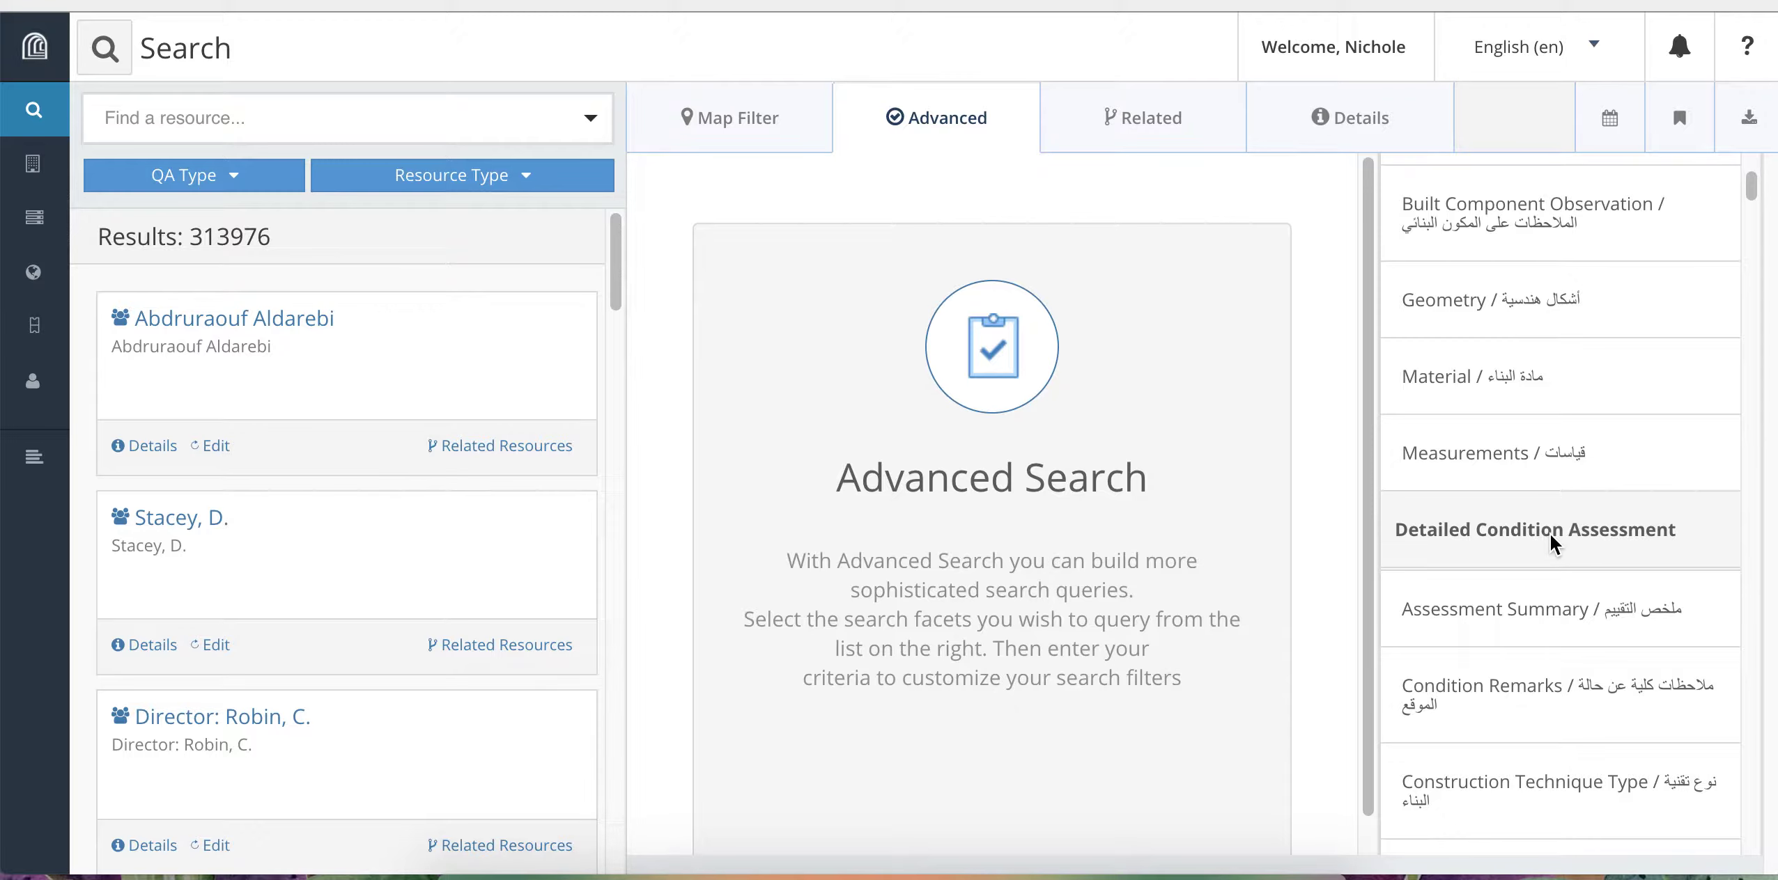
scroll(1548, 533, up, 4)
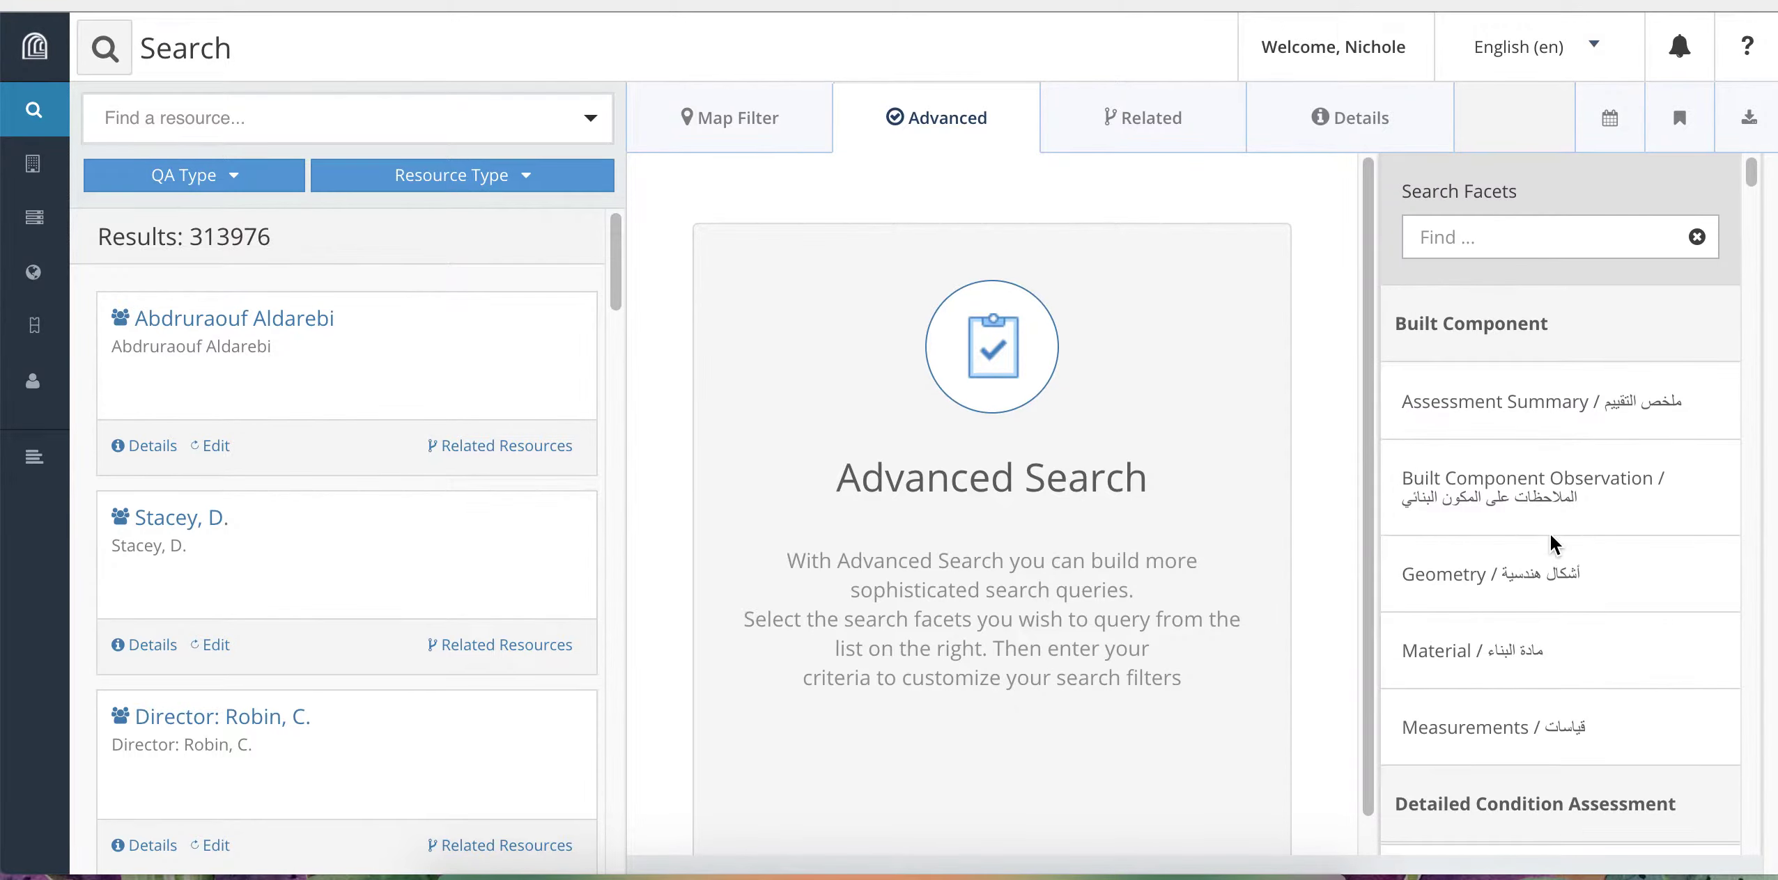
click(1471, 238)
Filter facets by 'Geography' and add the Heritage Place Geography criteria
text(Geography)
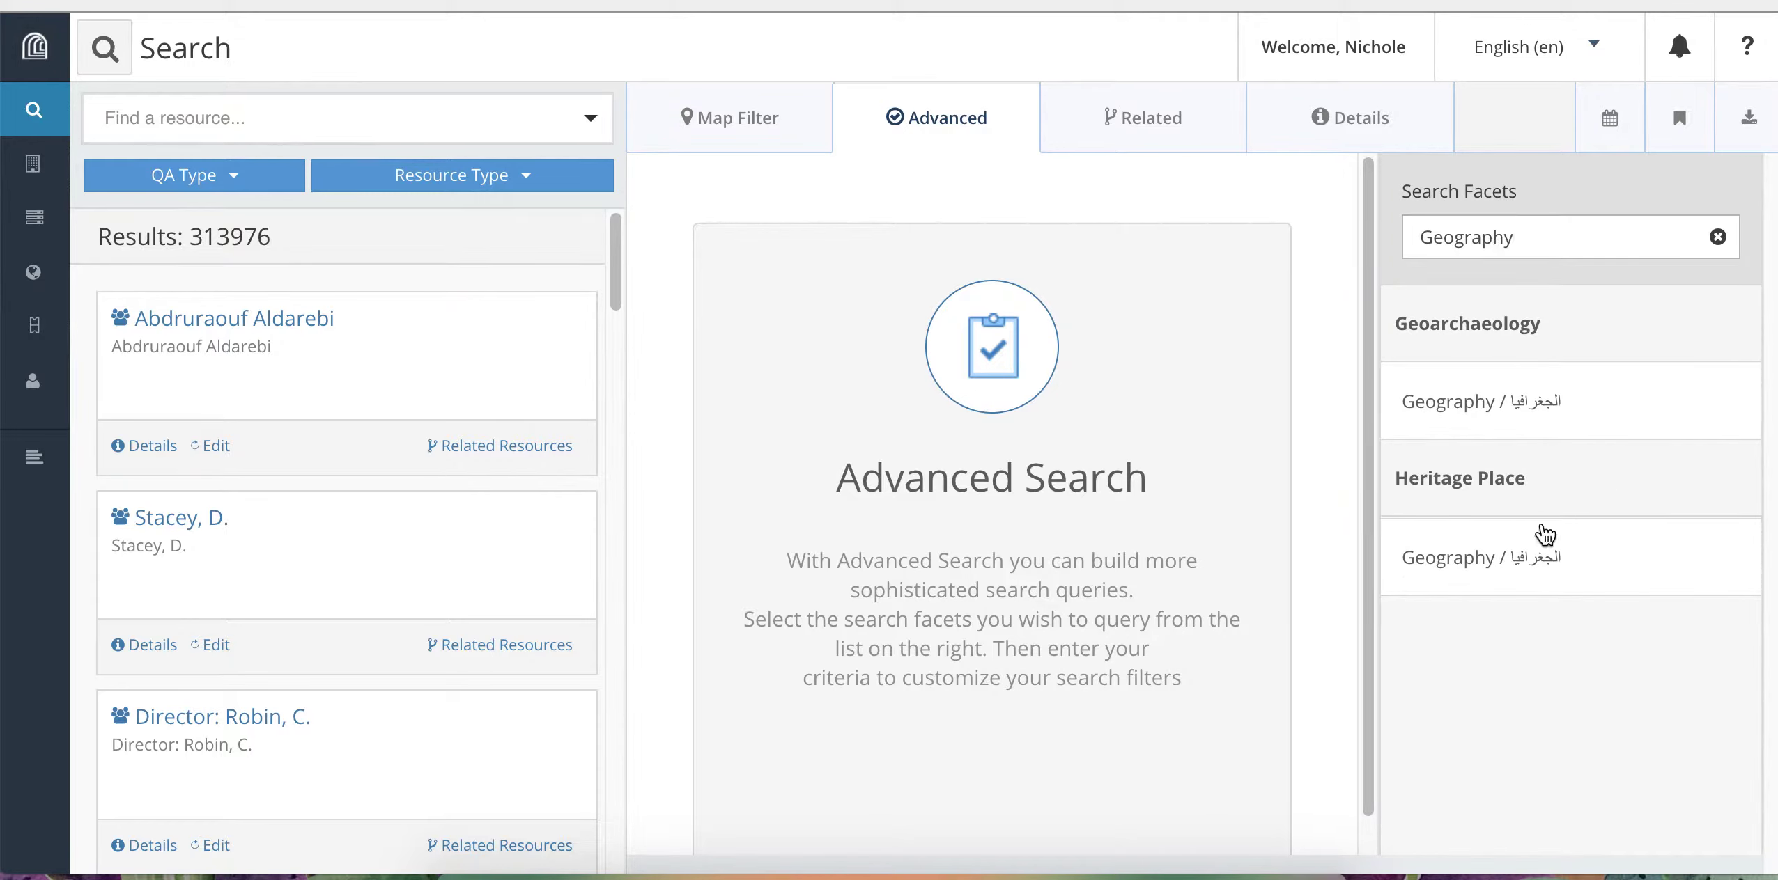
click(1497, 588)
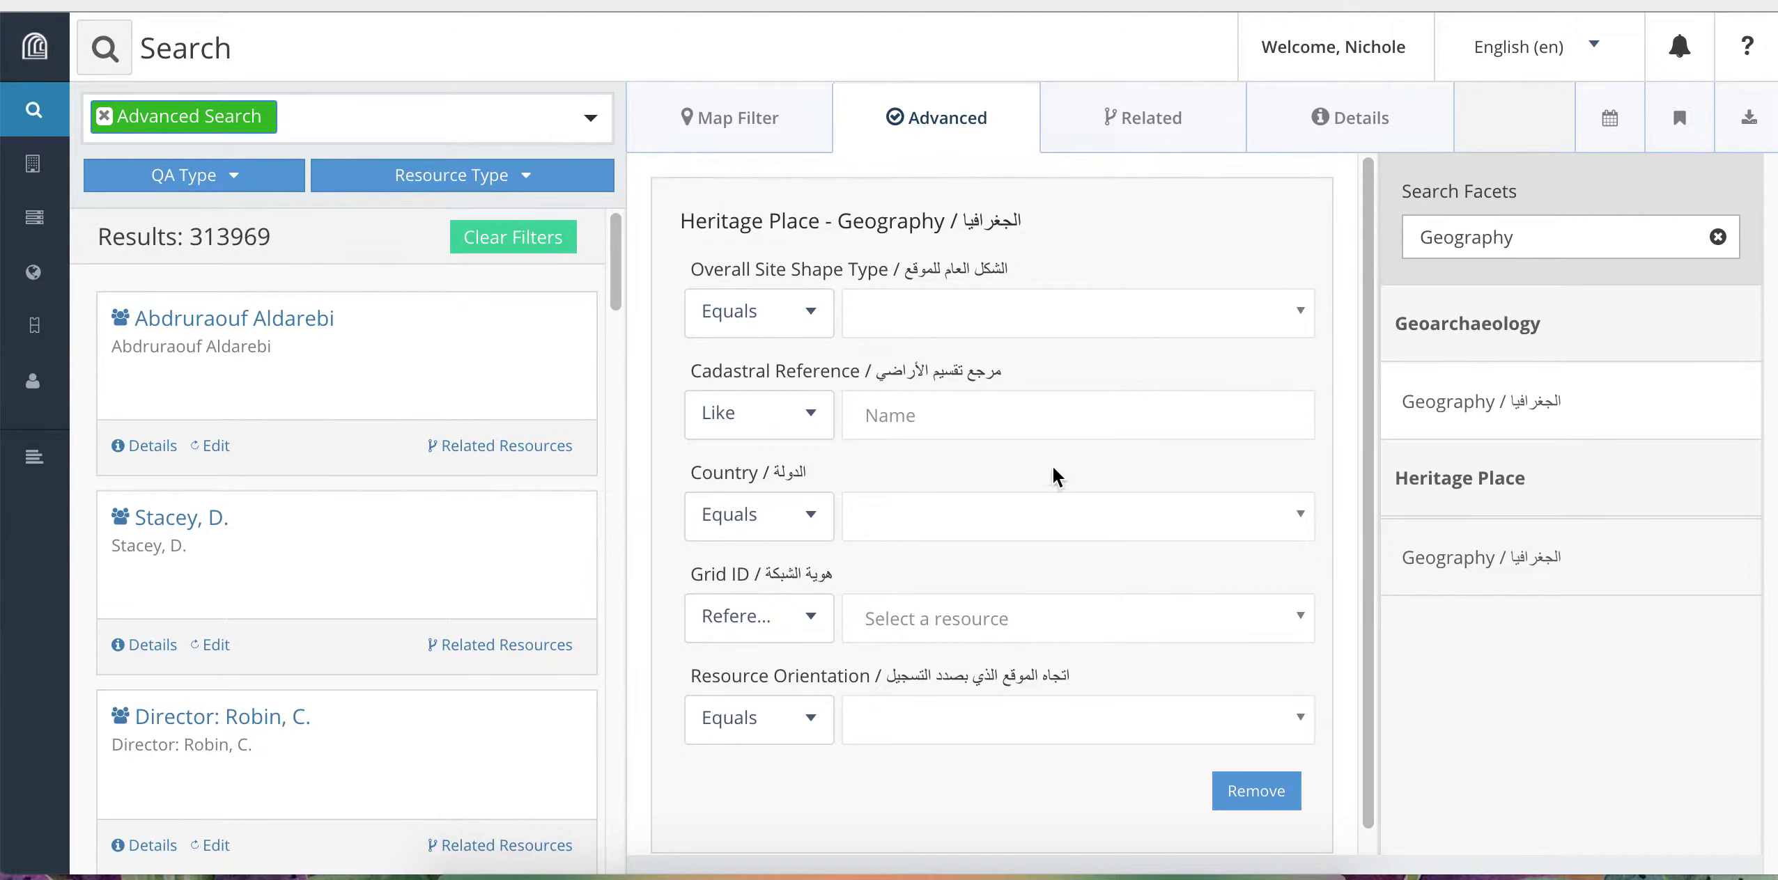
Set the Geography Country value to Libya, narrowing results to 12308
click(1269, 516)
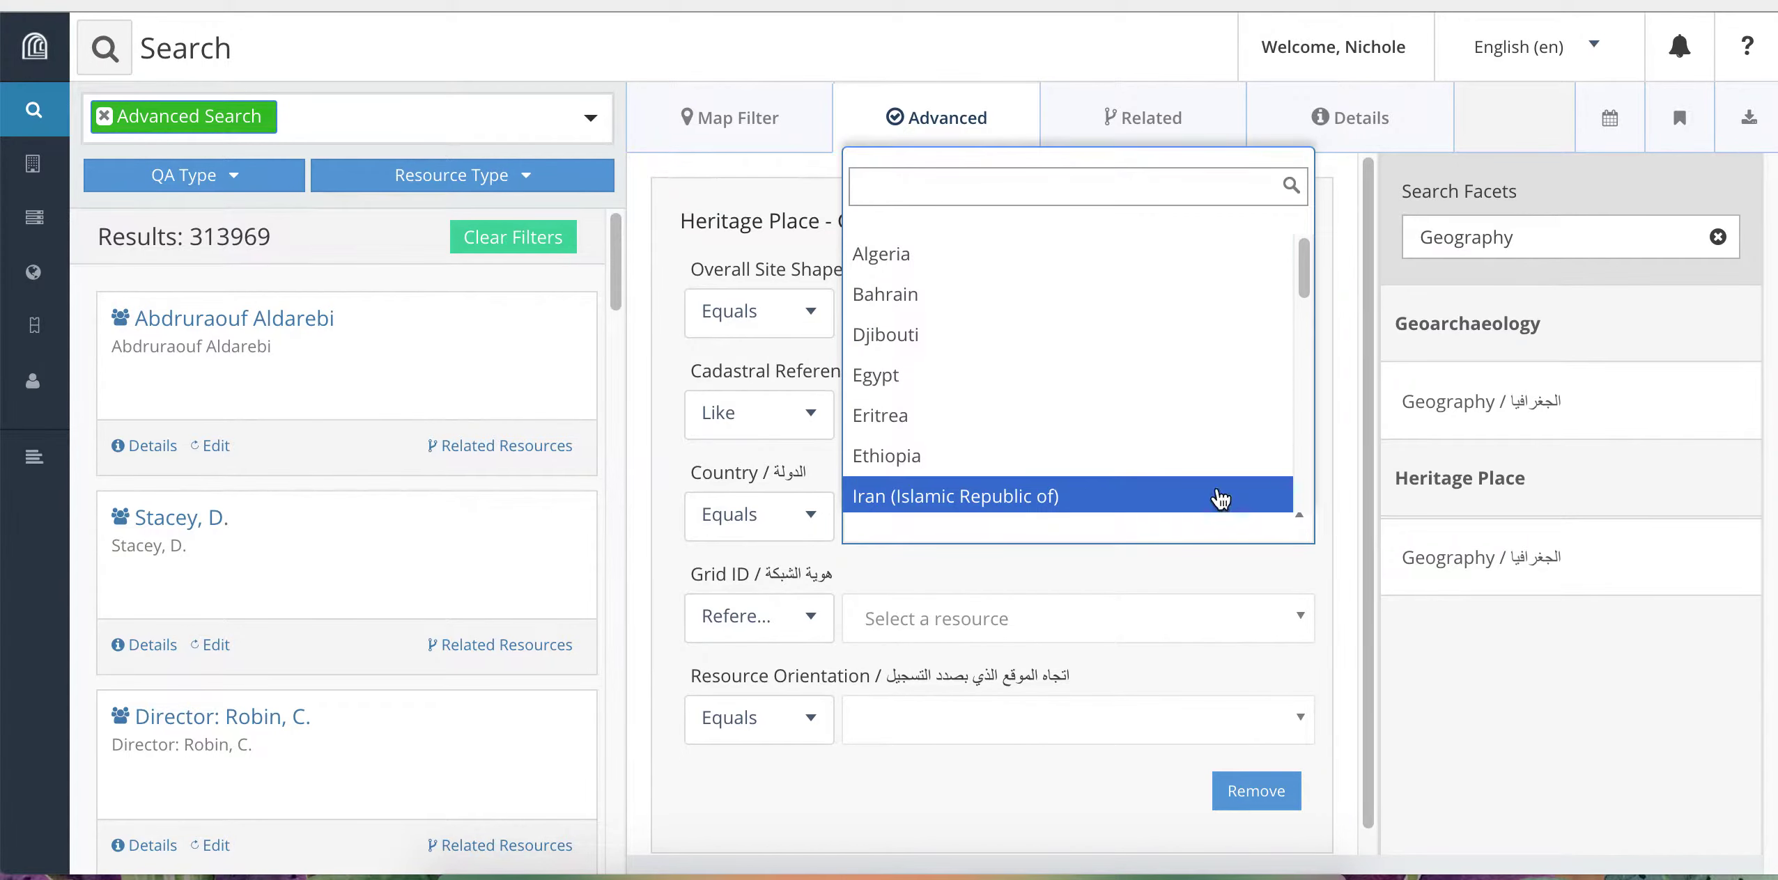
scroll(1123, 409, down, 5)
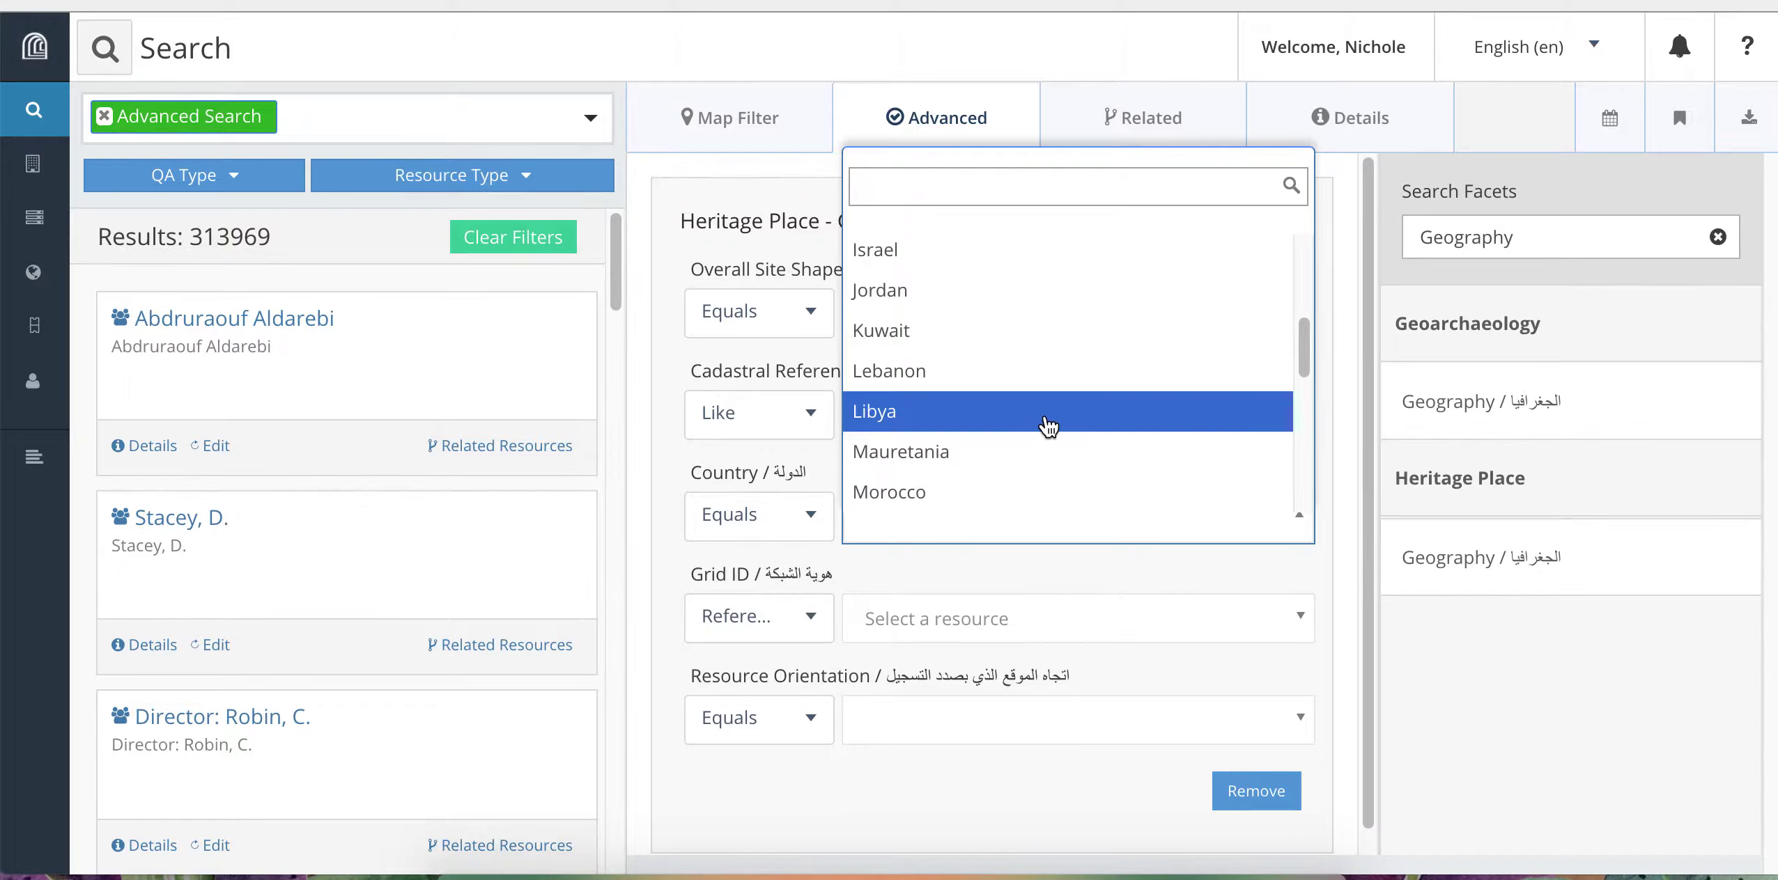
click(926, 414)
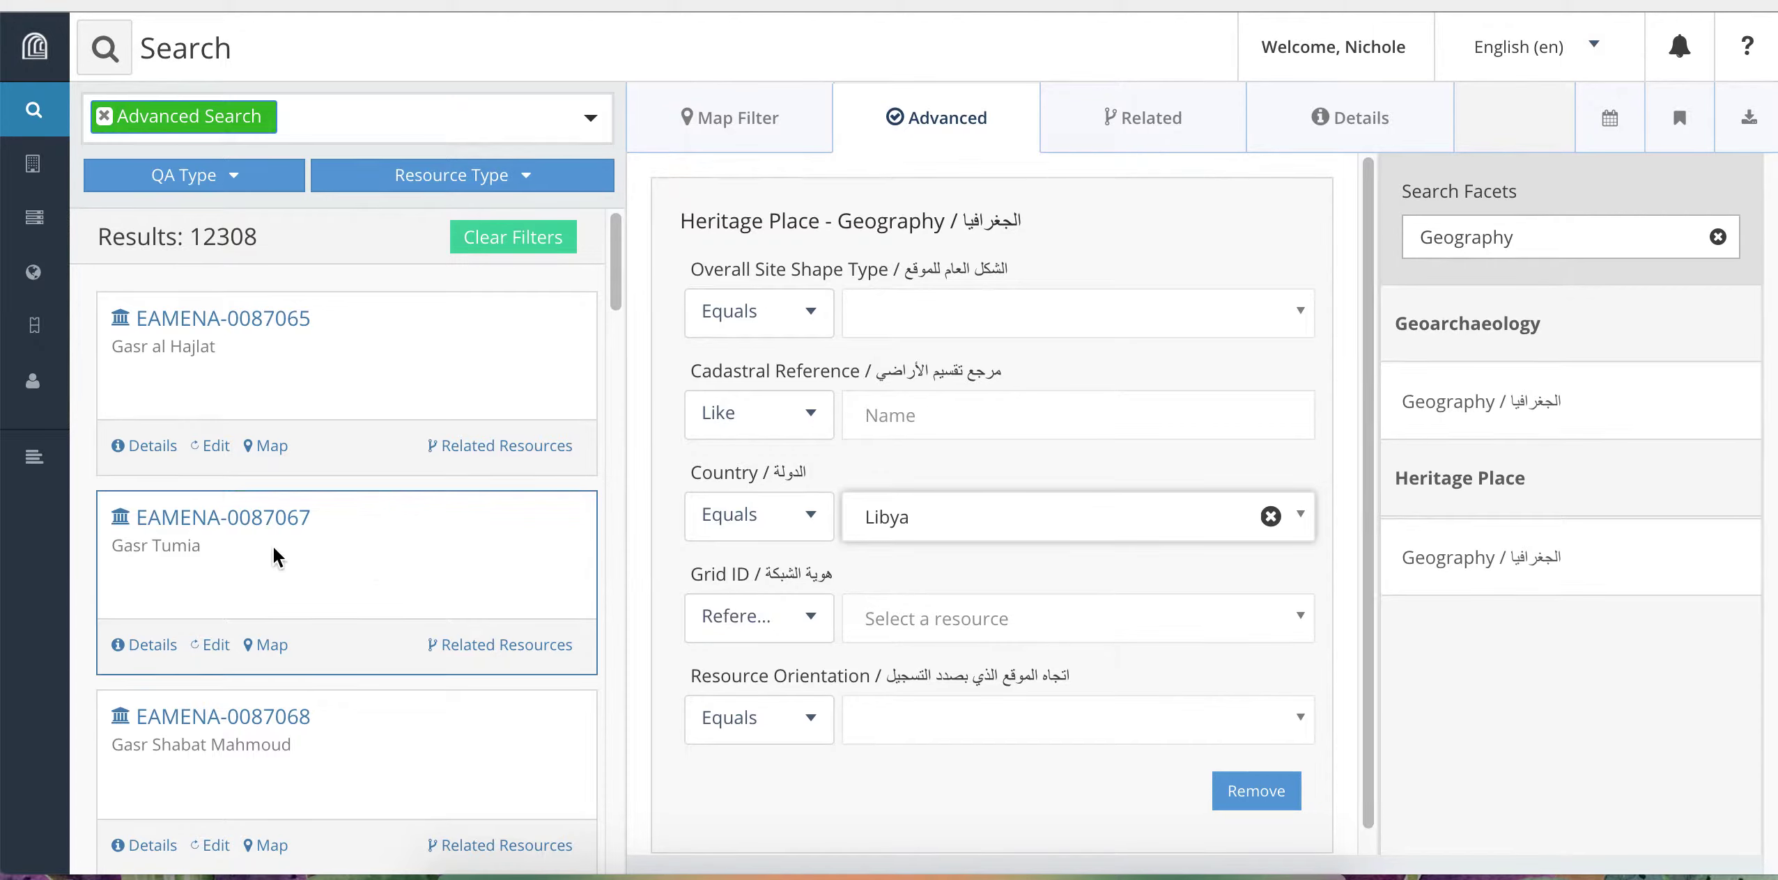
click(810, 529)
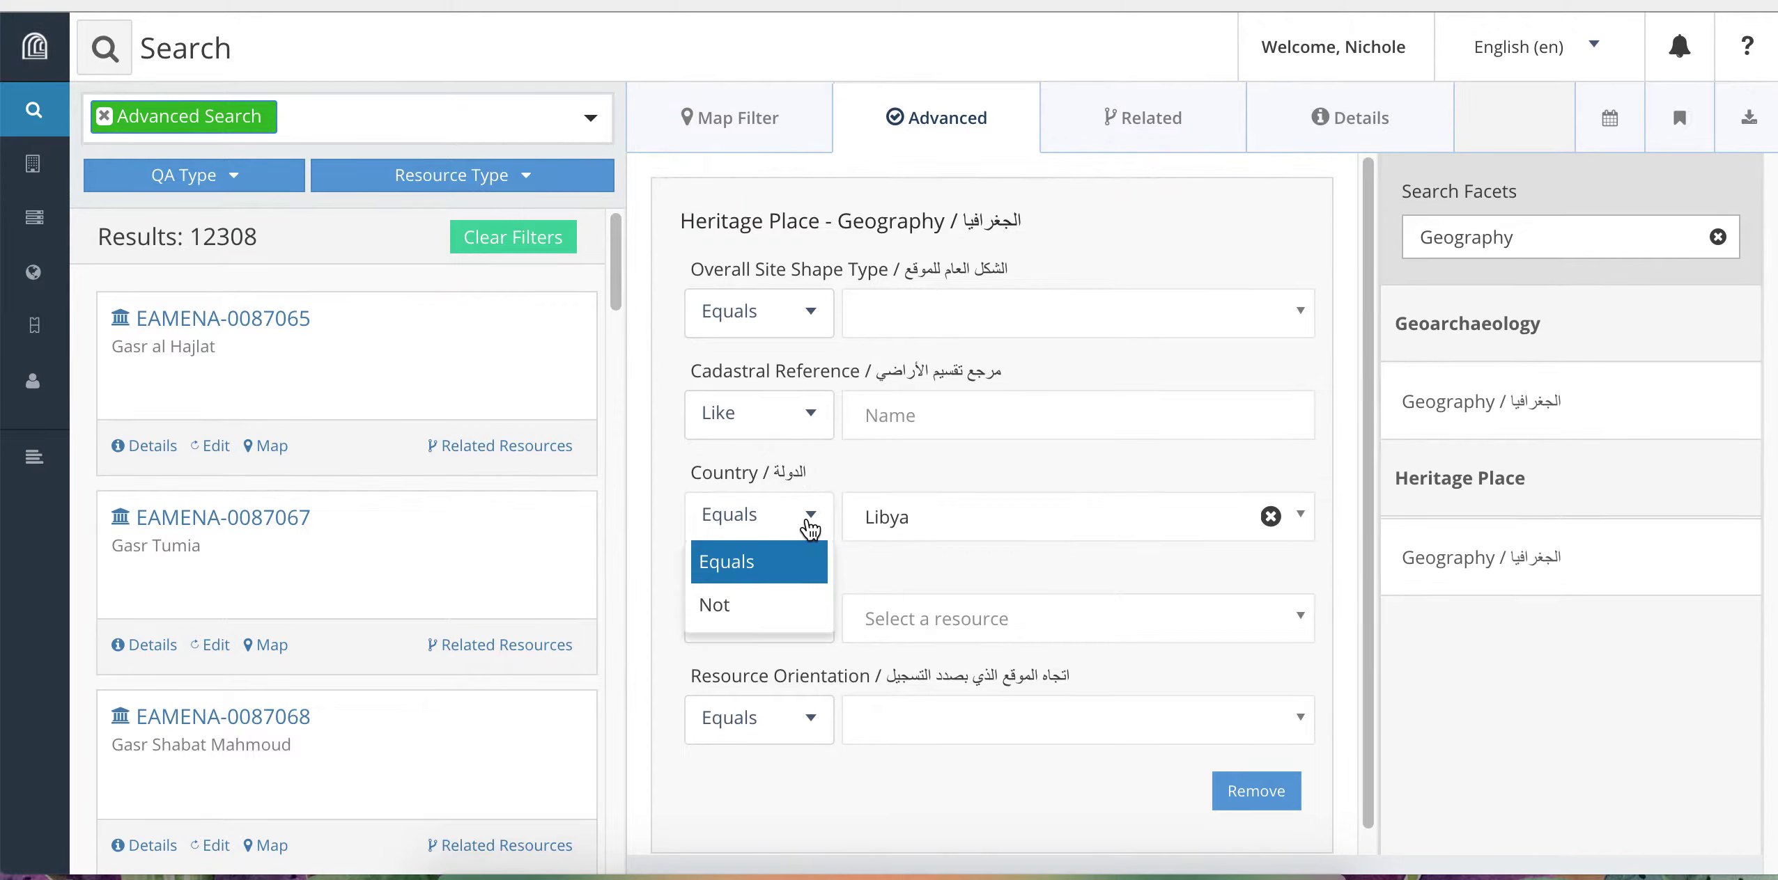
click(724, 607)
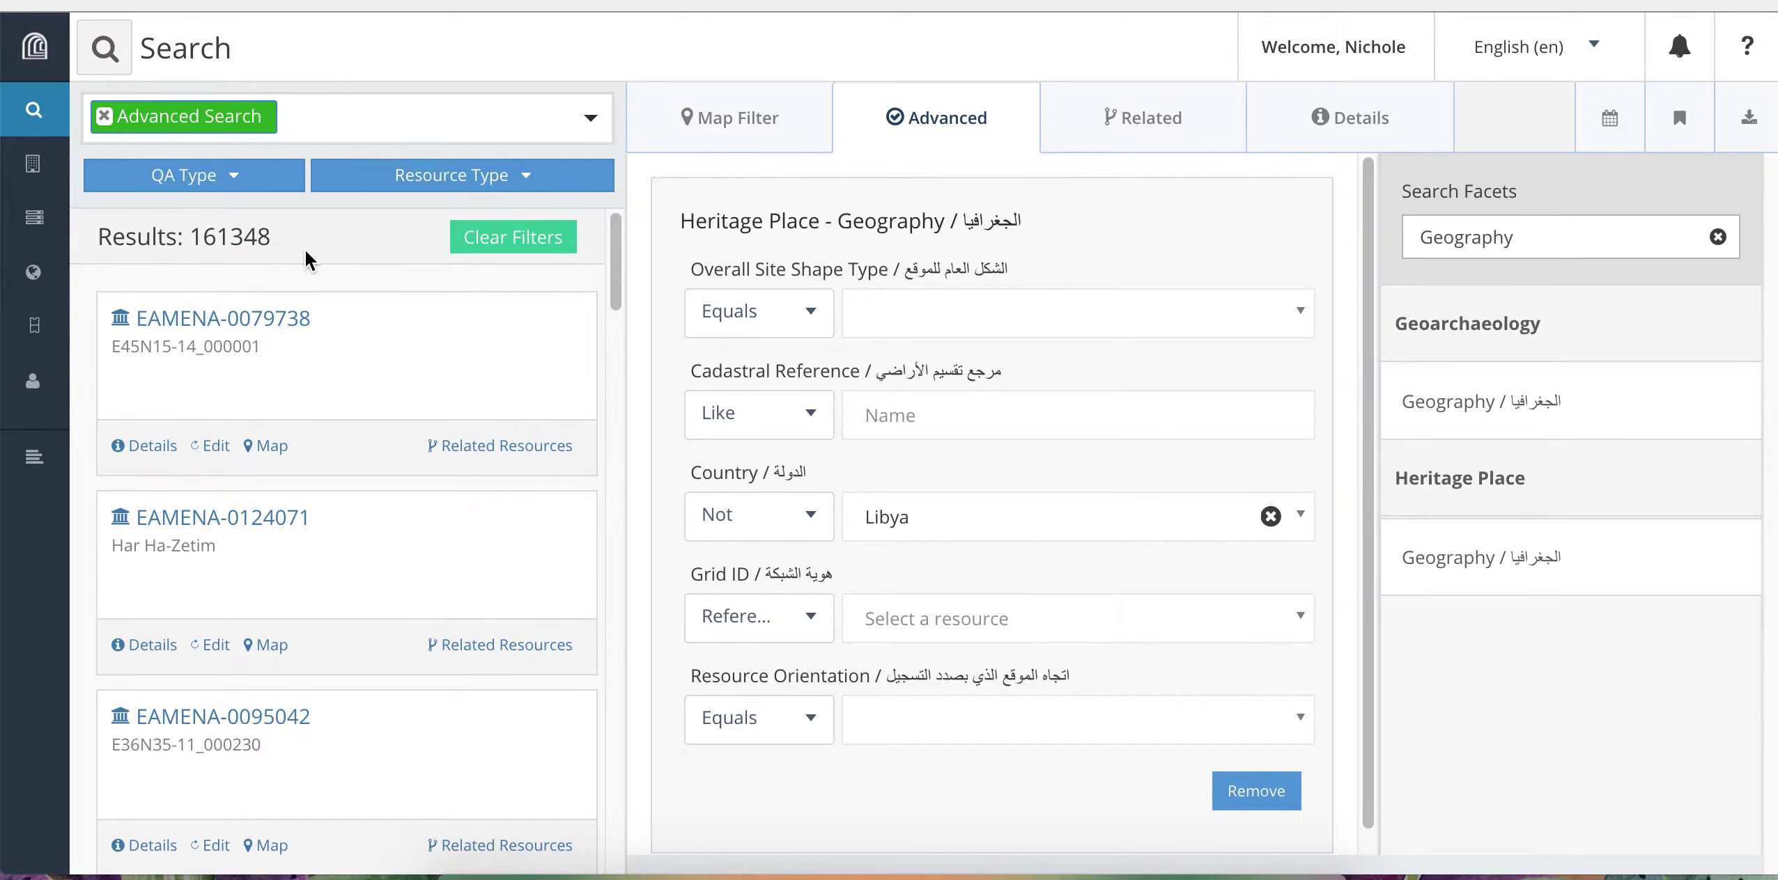
click(808, 519)
click(781, 564)
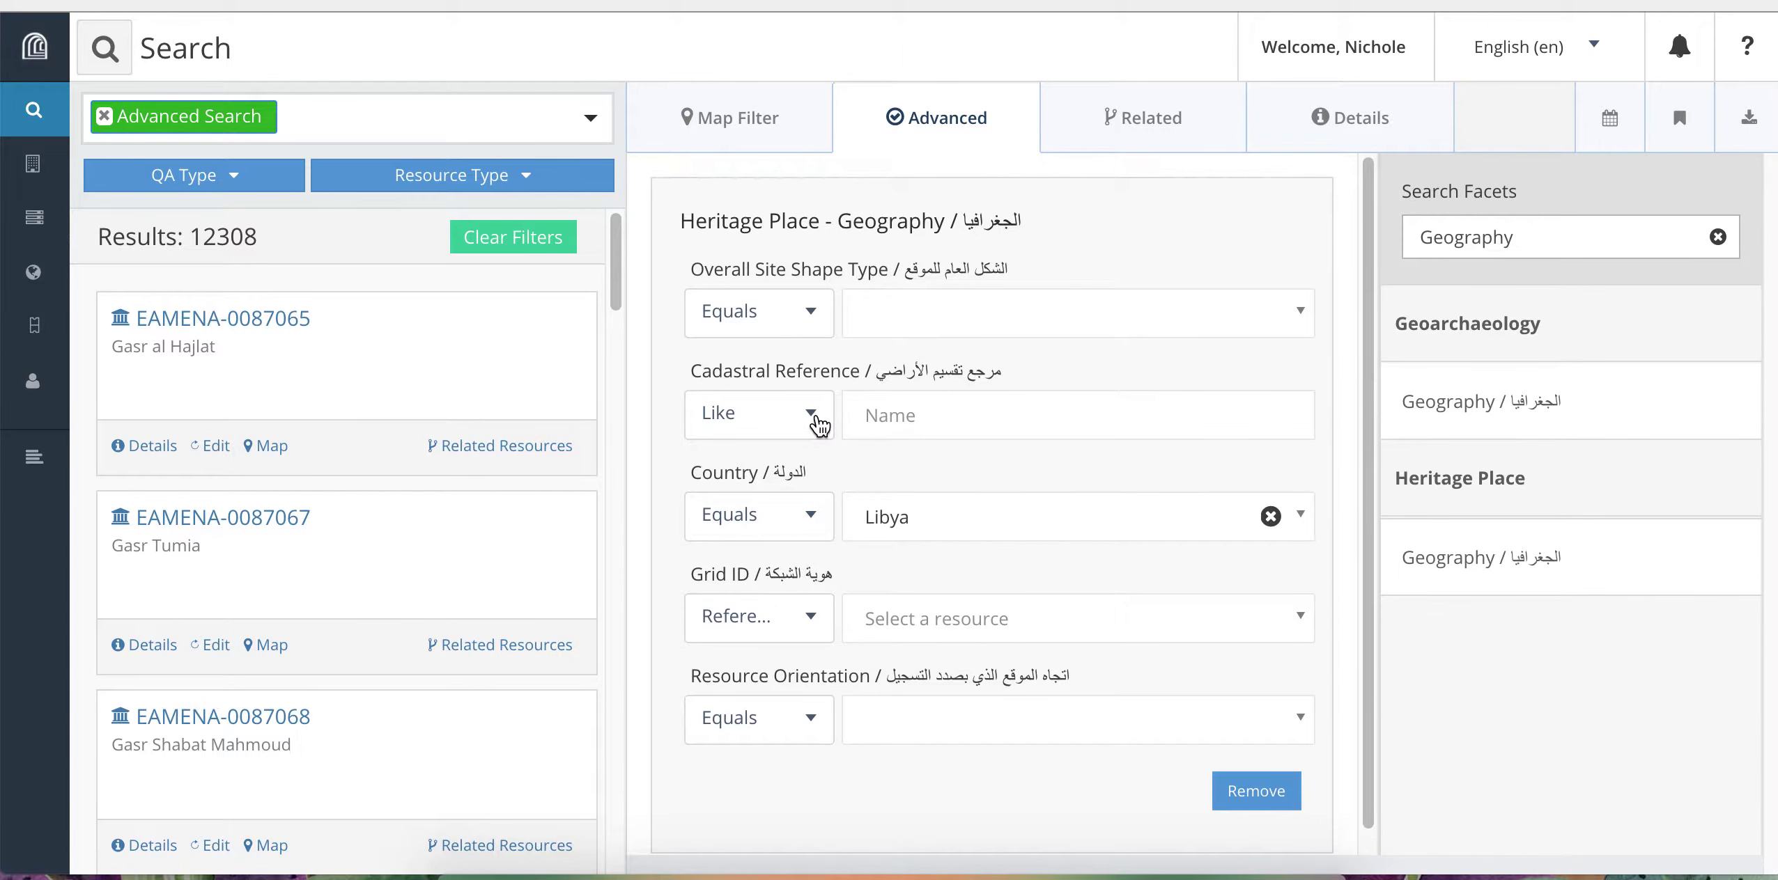
click(819, 424)
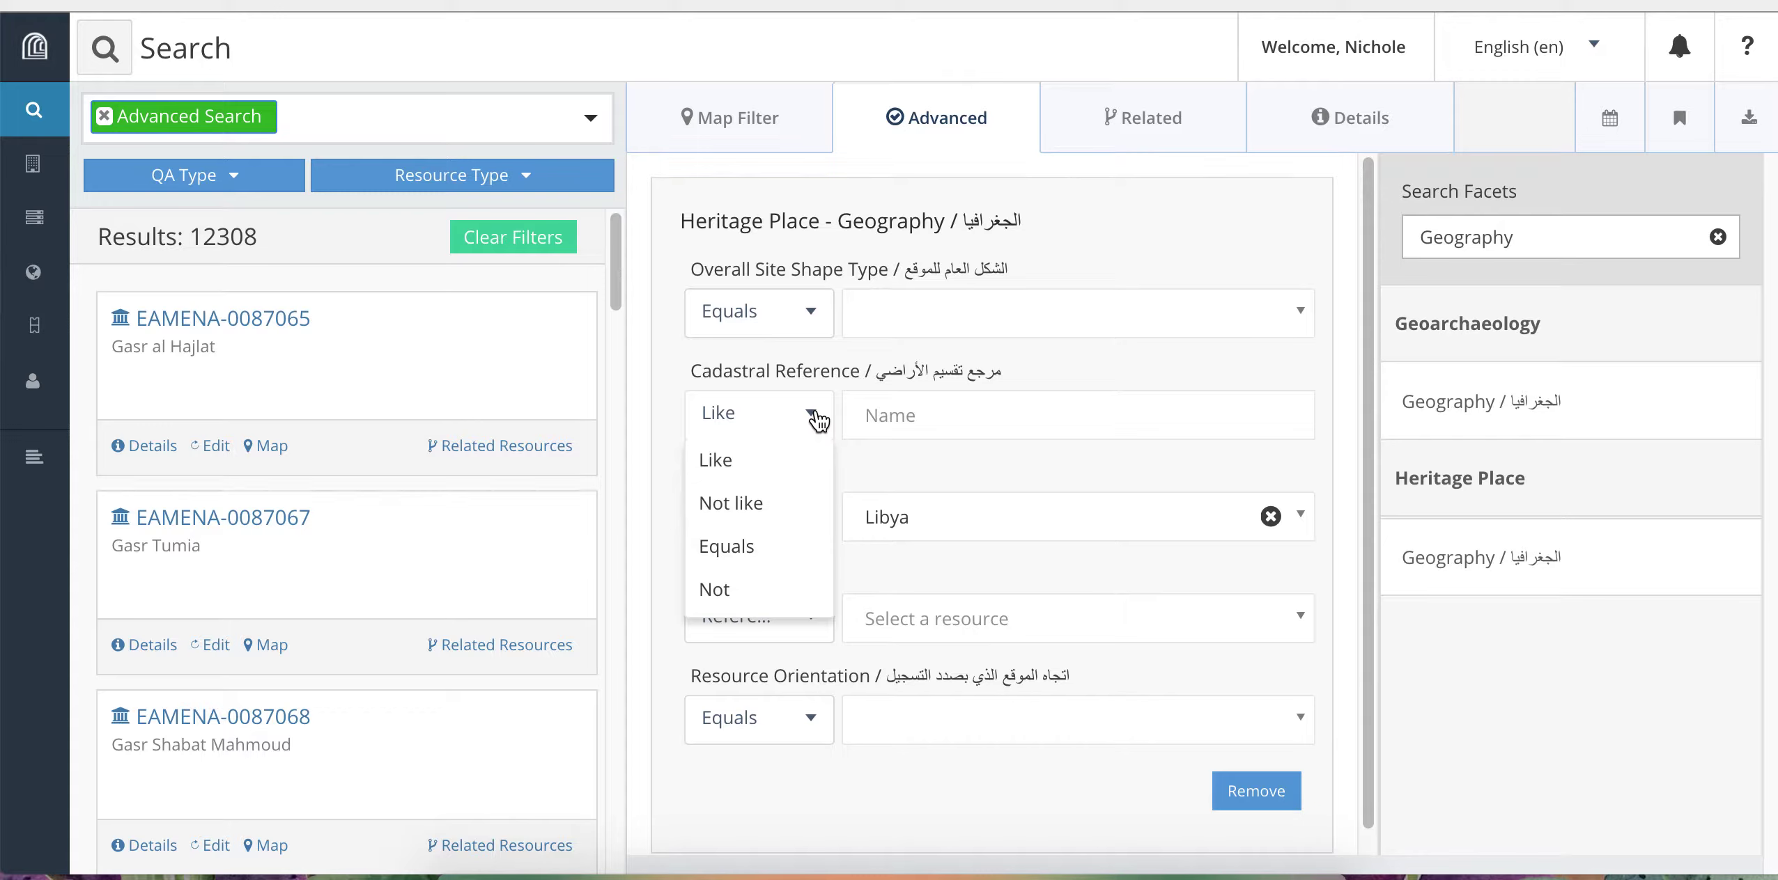
click(815, 415)
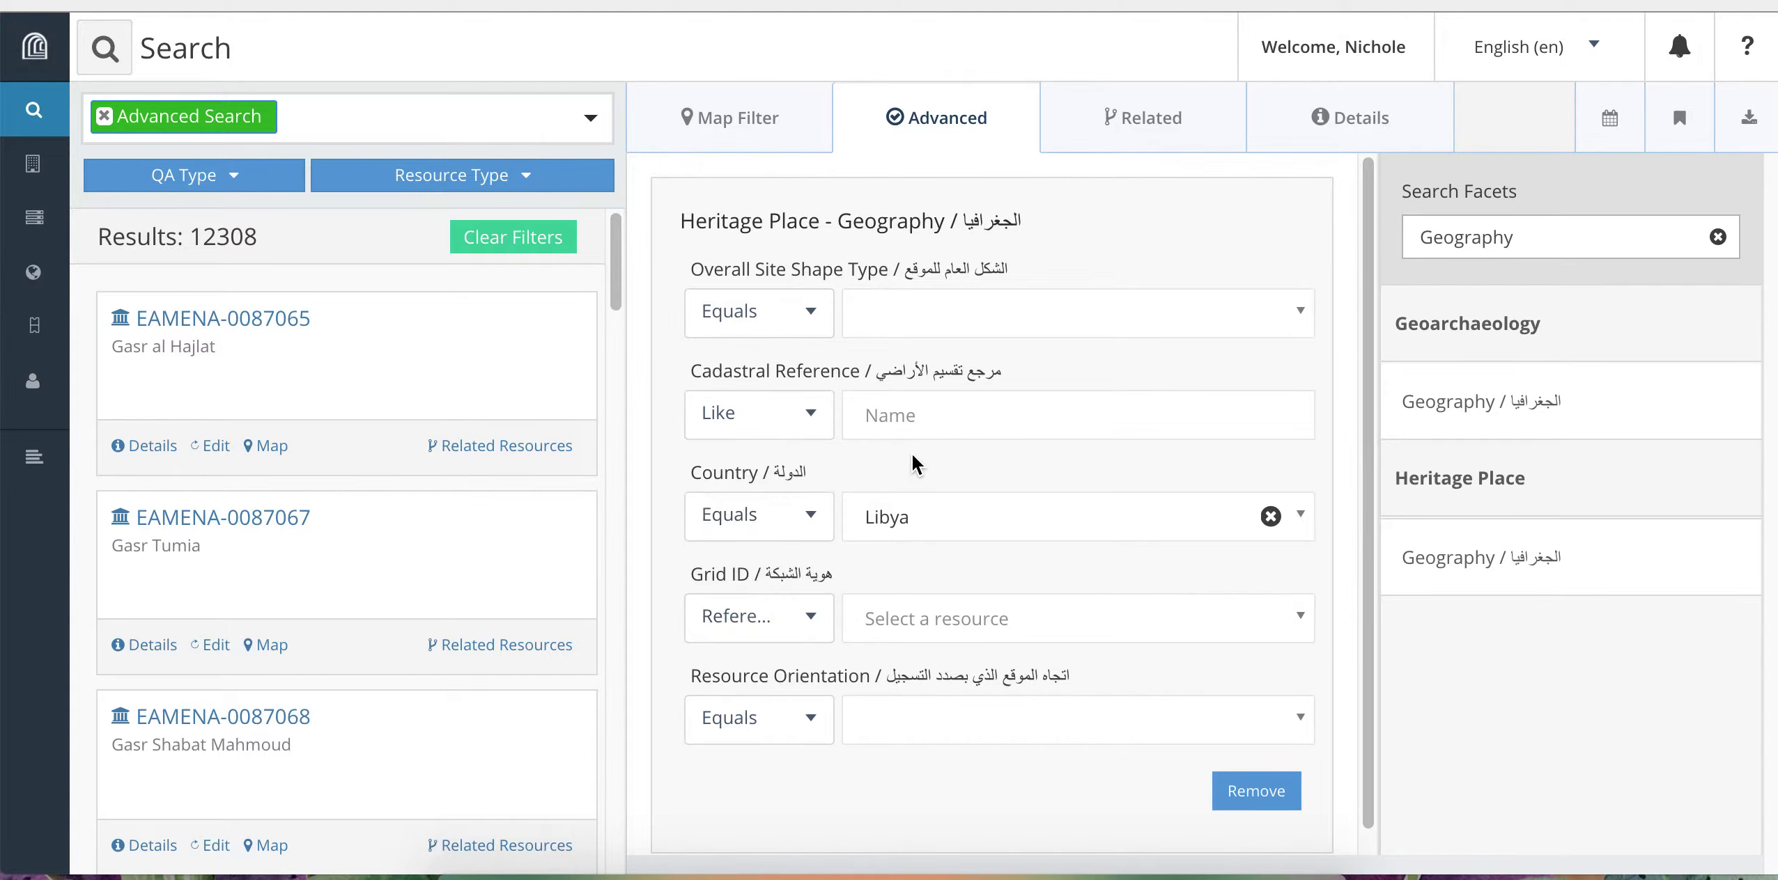
click(829, 611)
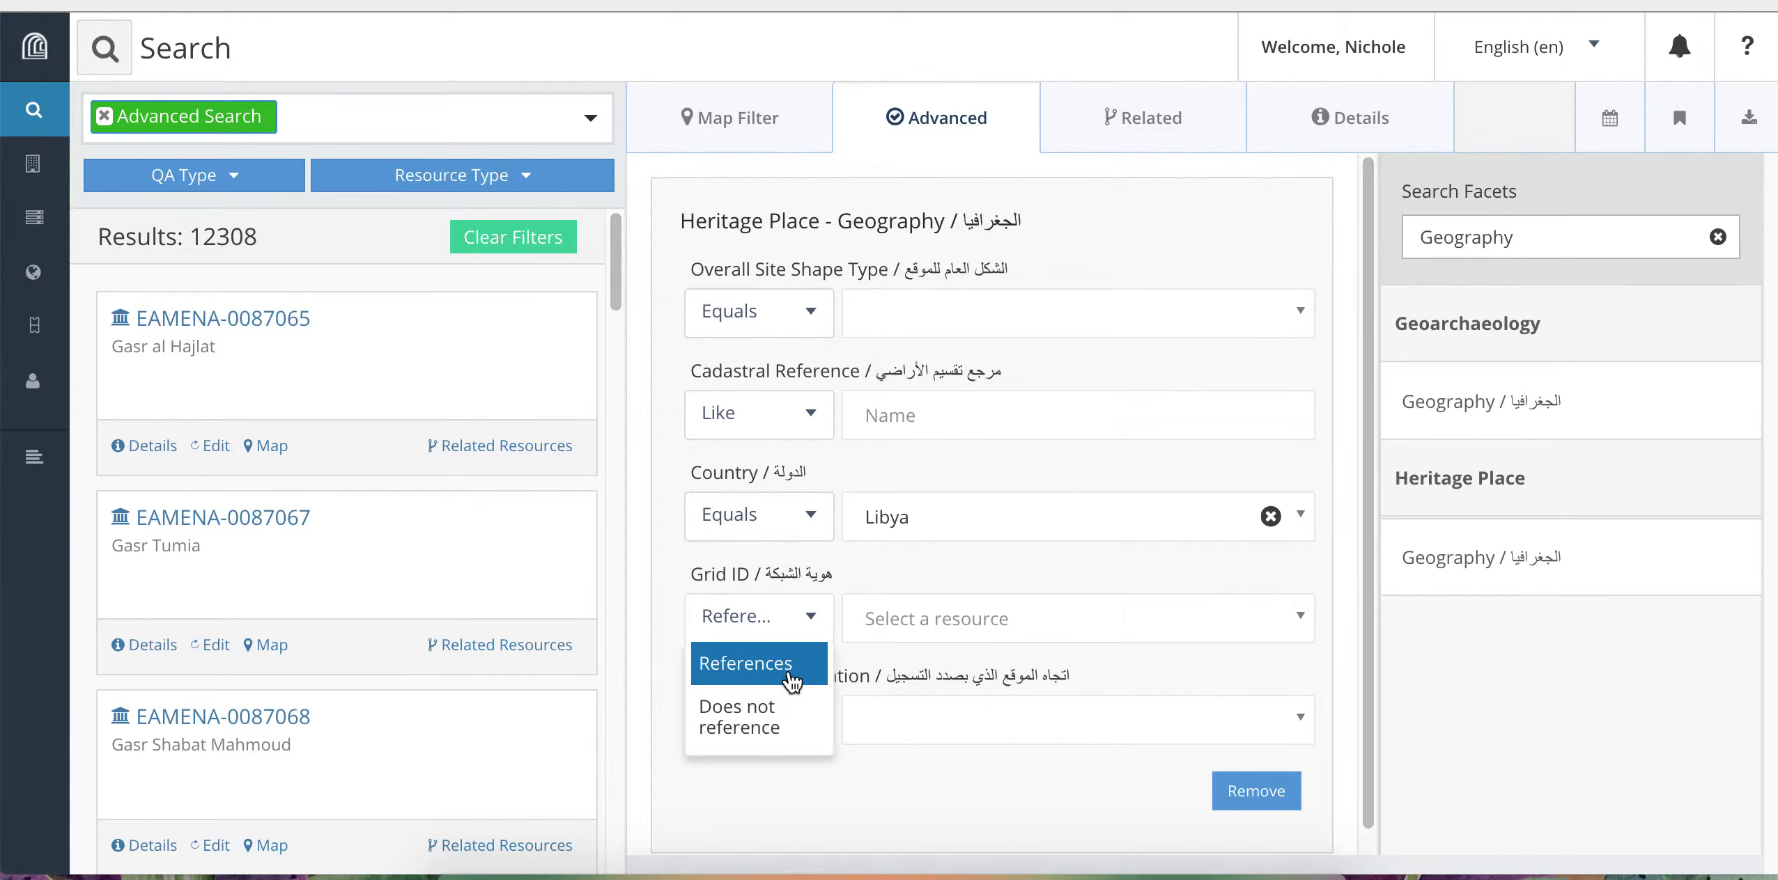
click(934, 570)
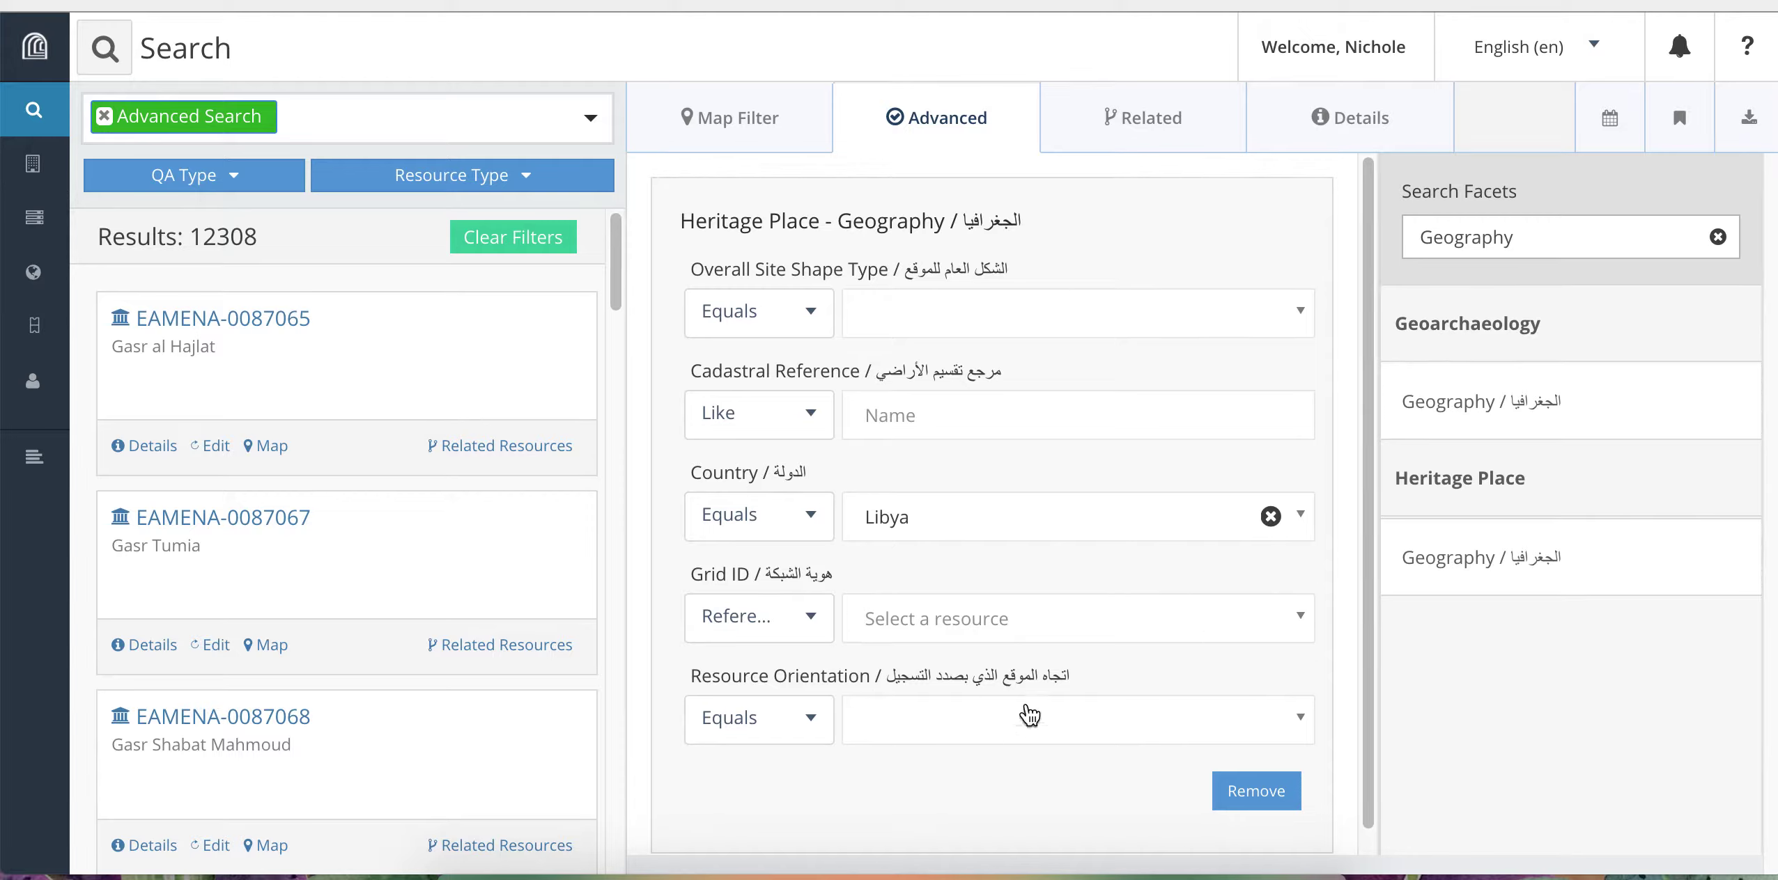
Set the Grid ID condition to E14N32-32, cutting results to 42
click(1279, 627)
text(E)
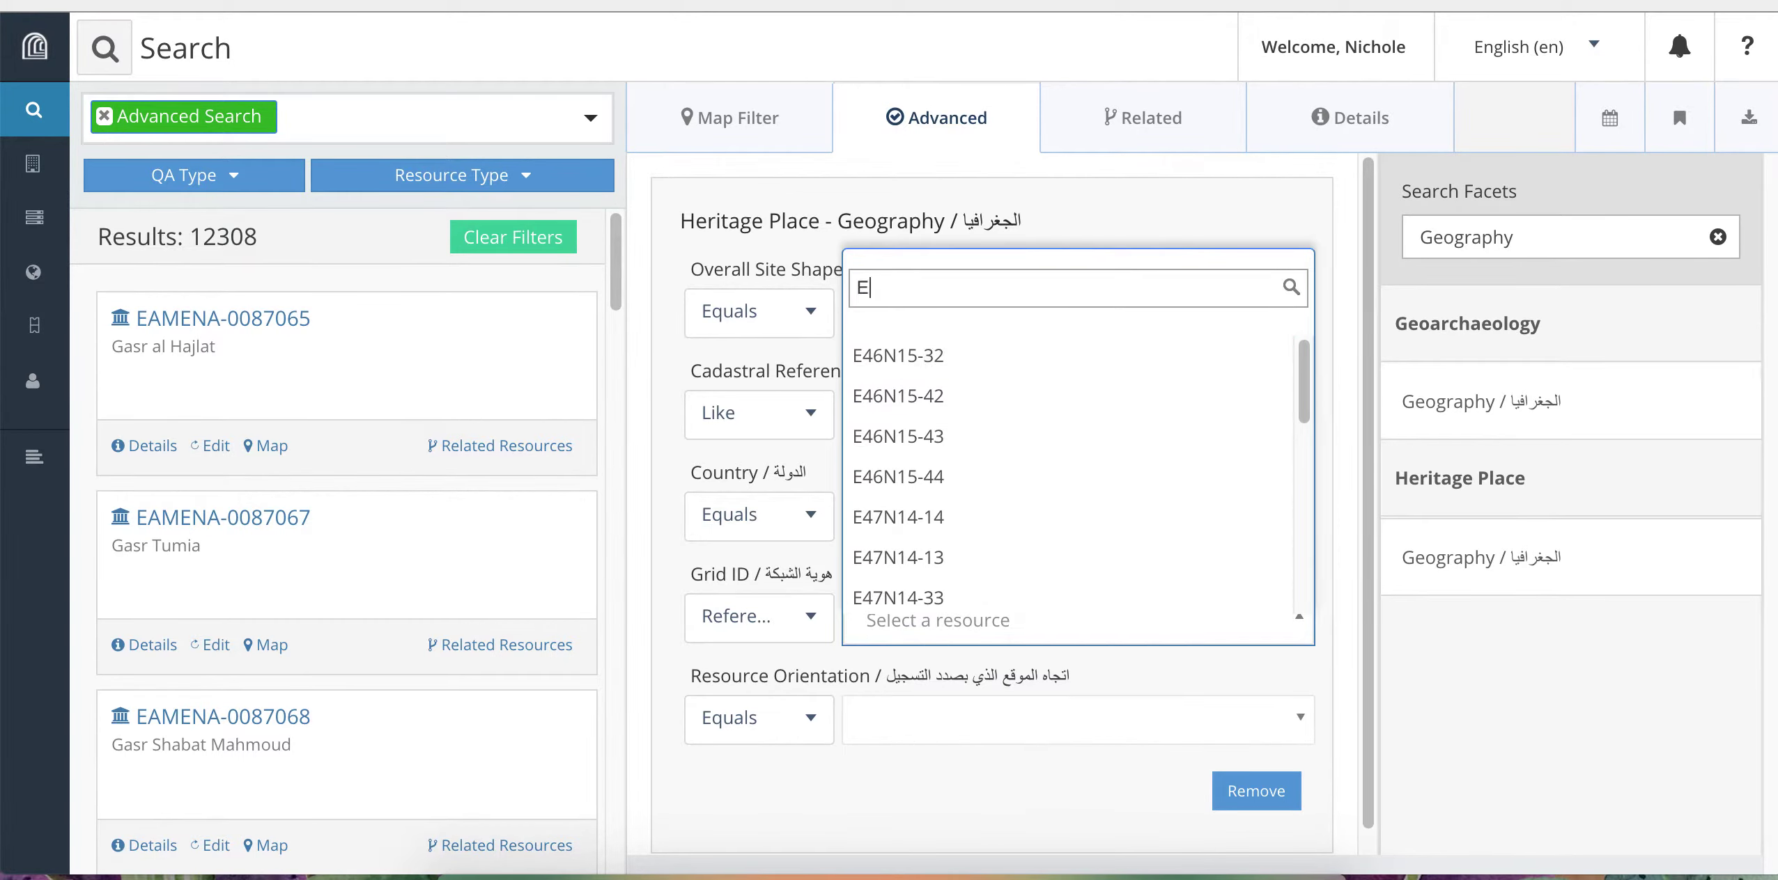
text(14N32-32)
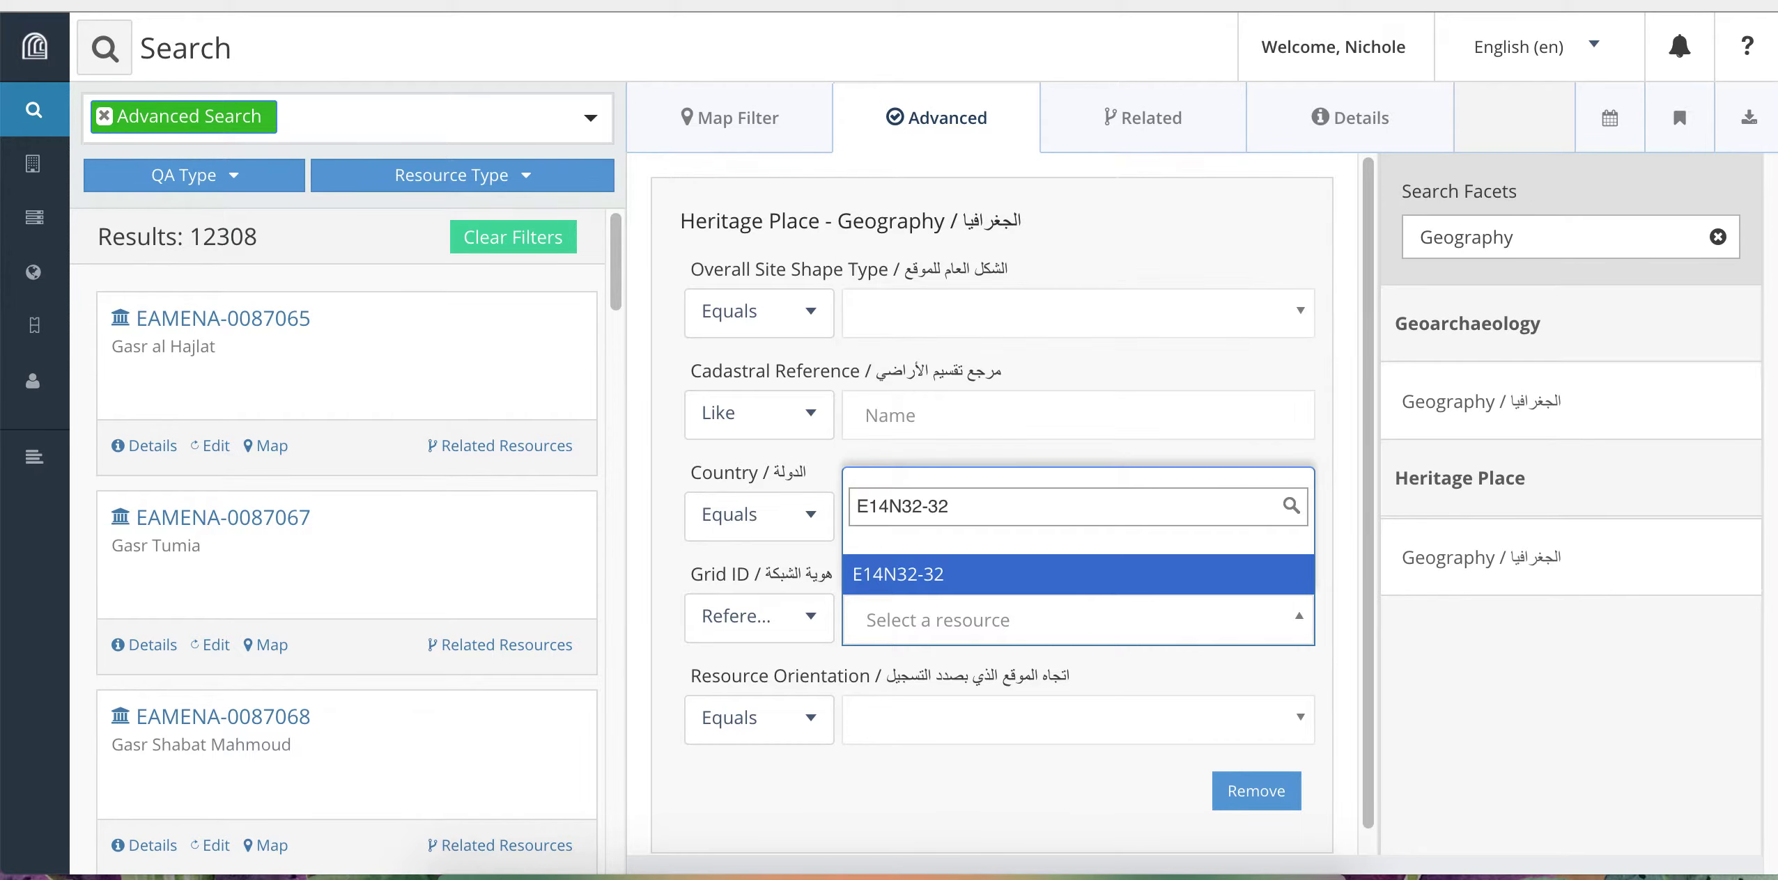
click(1008, 580)
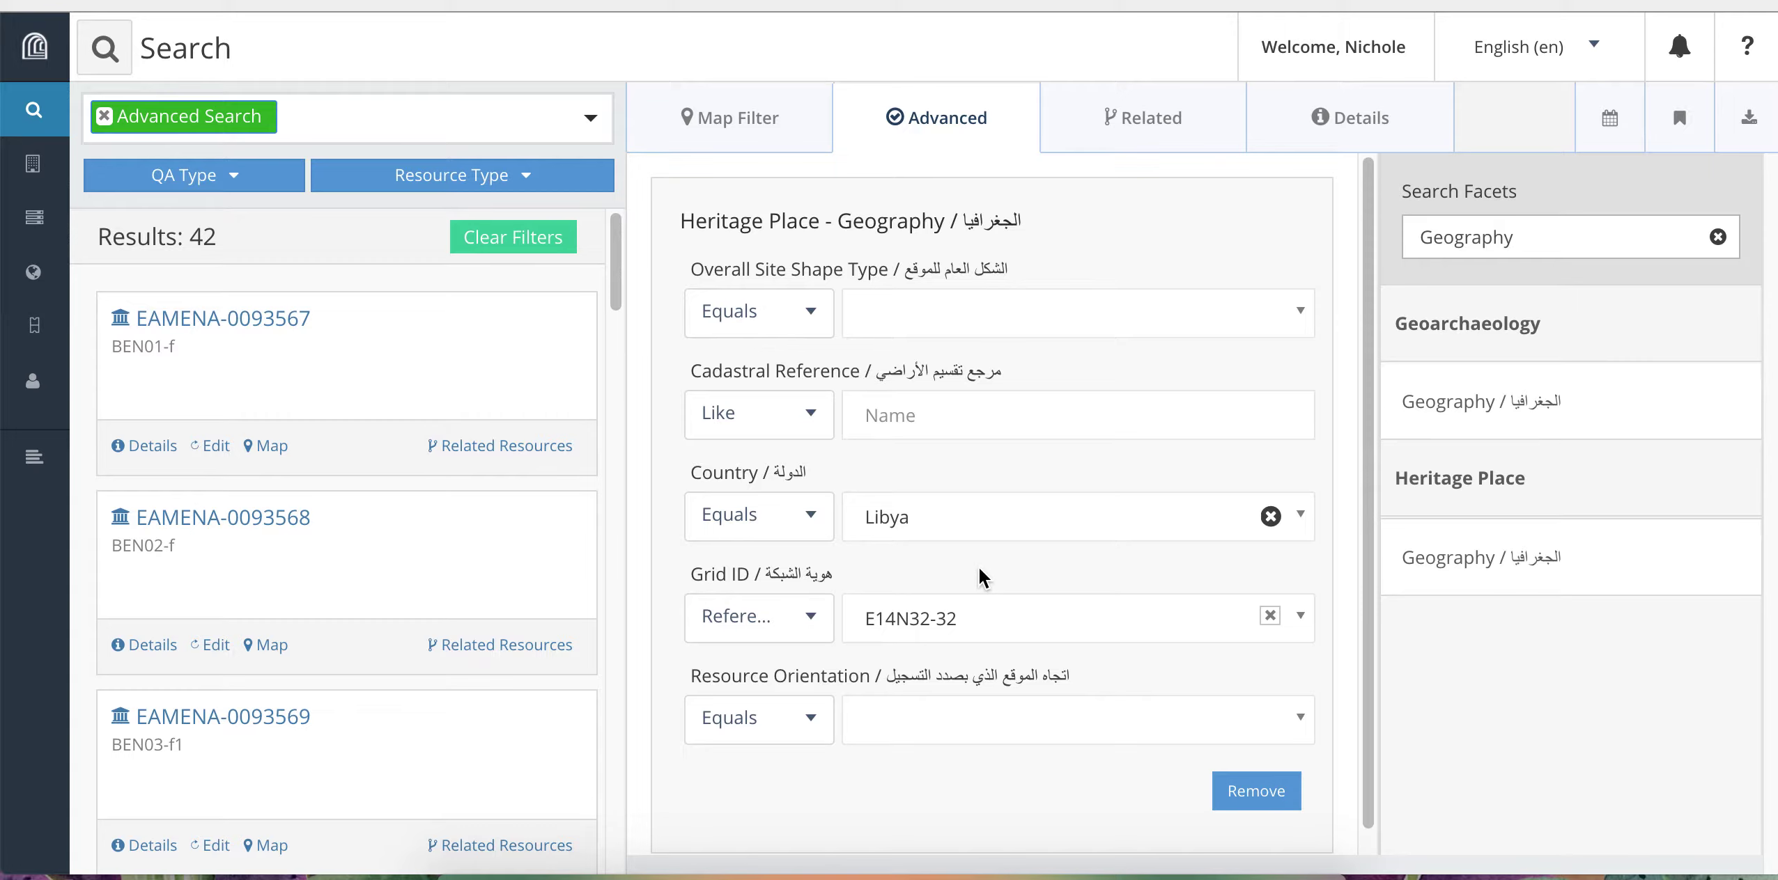
Clear the facet filter and the Grid ID value, then browse the full facet list
click(1718, 237)
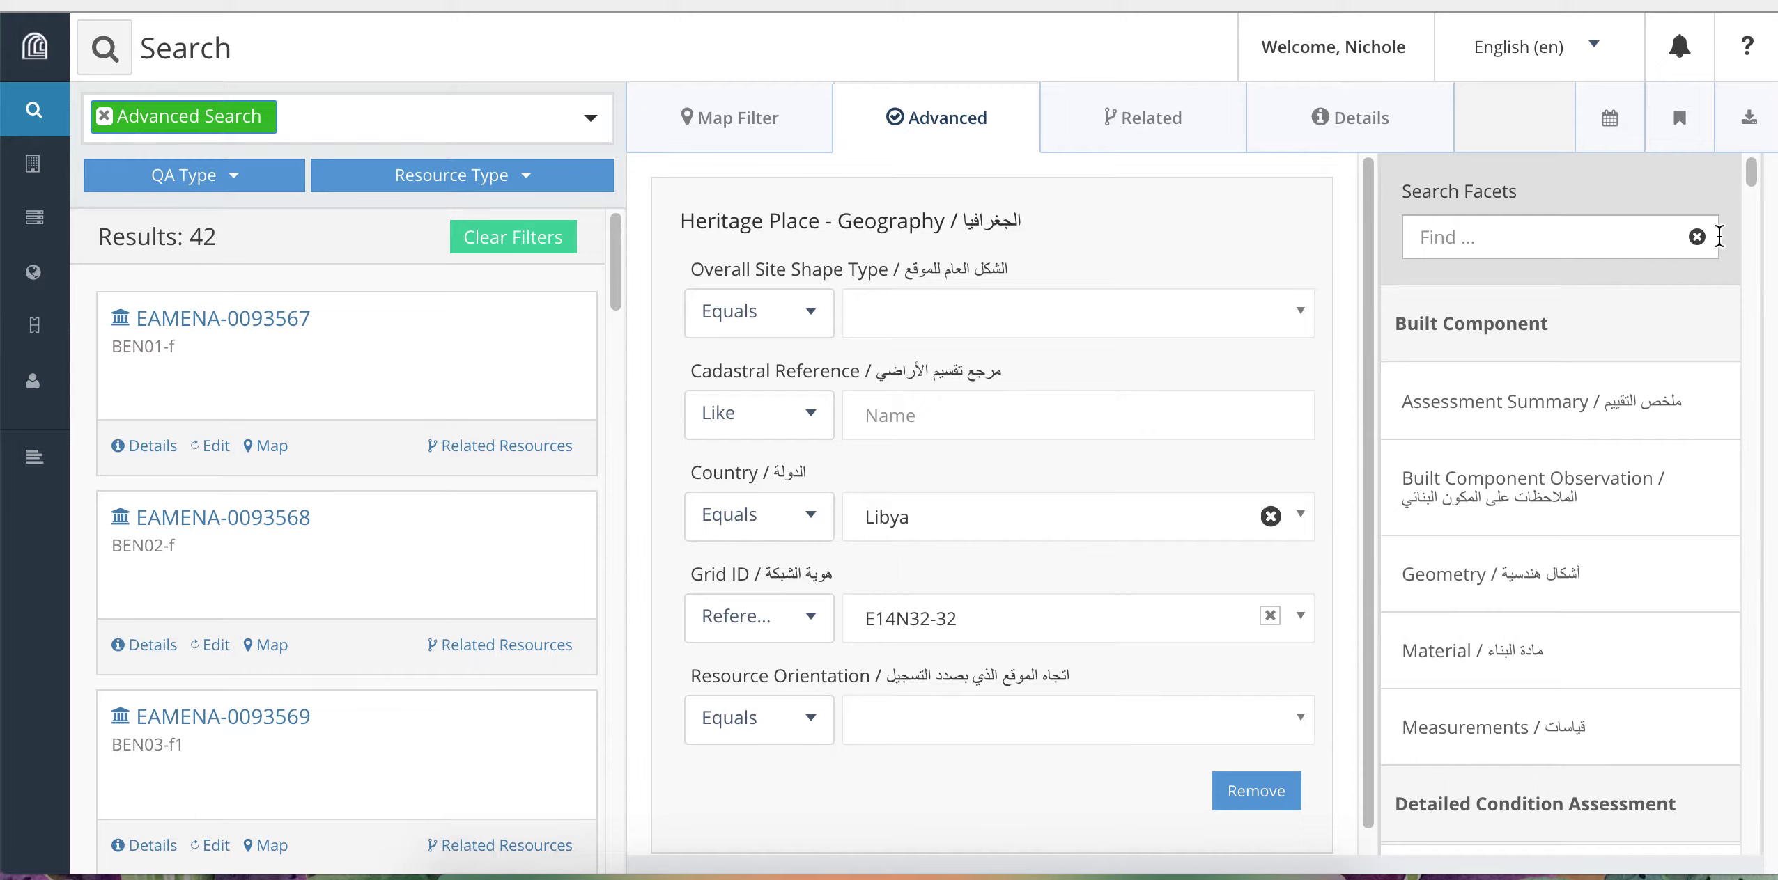
click(1271, 617)
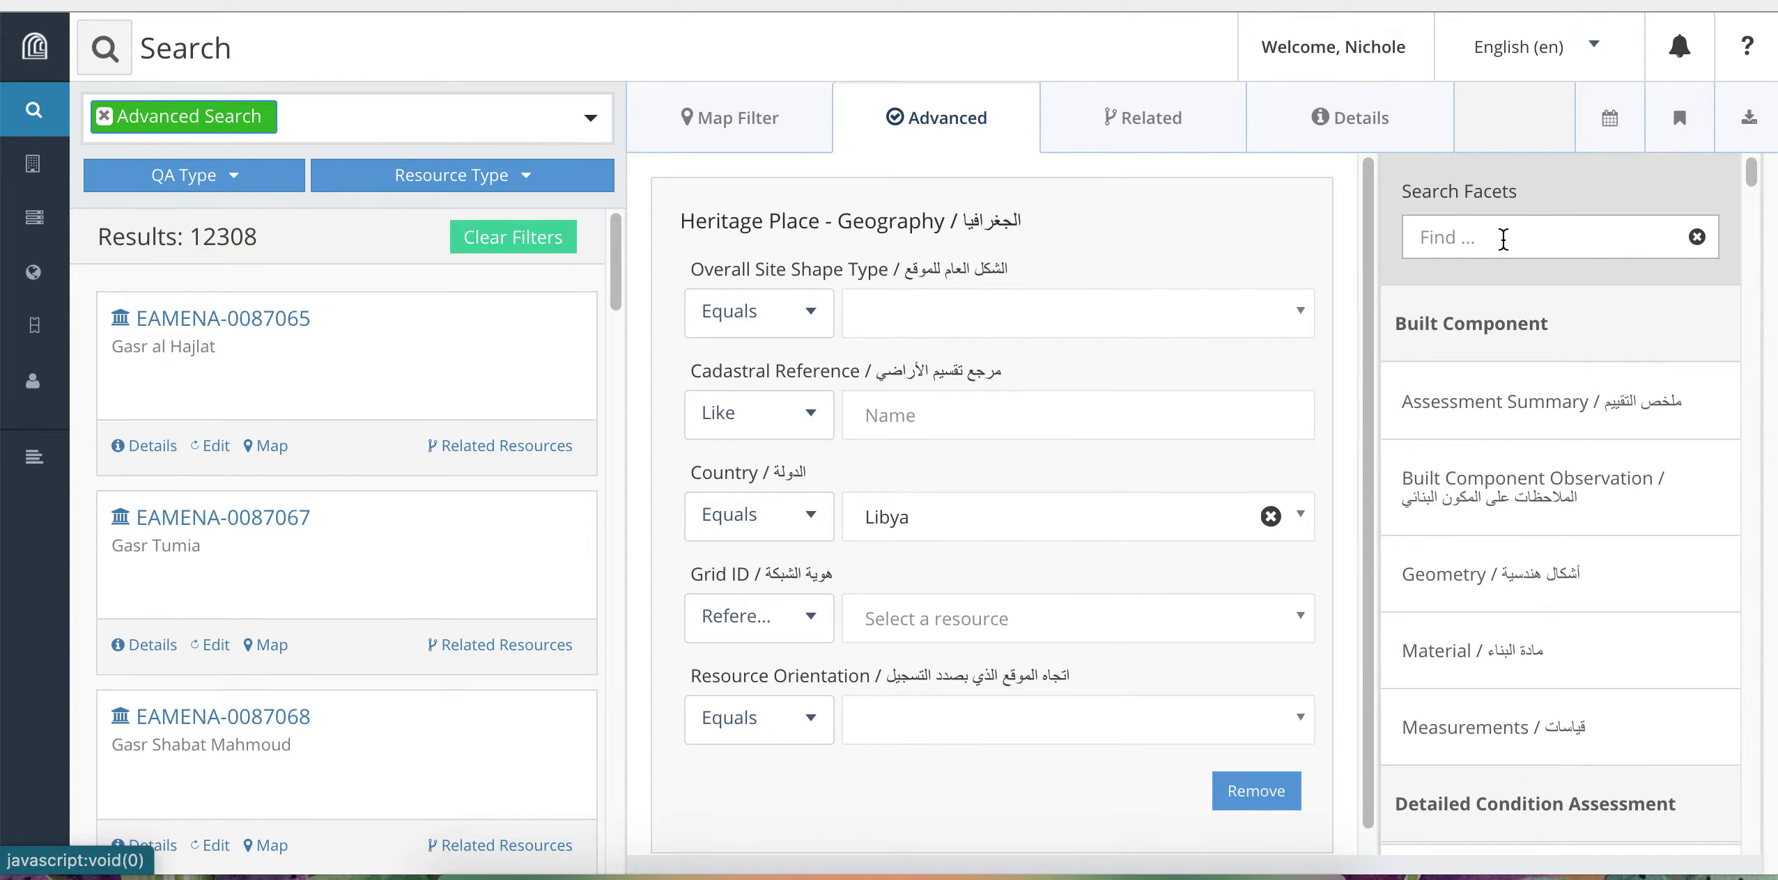
scroll(1595, 352, down, 3)
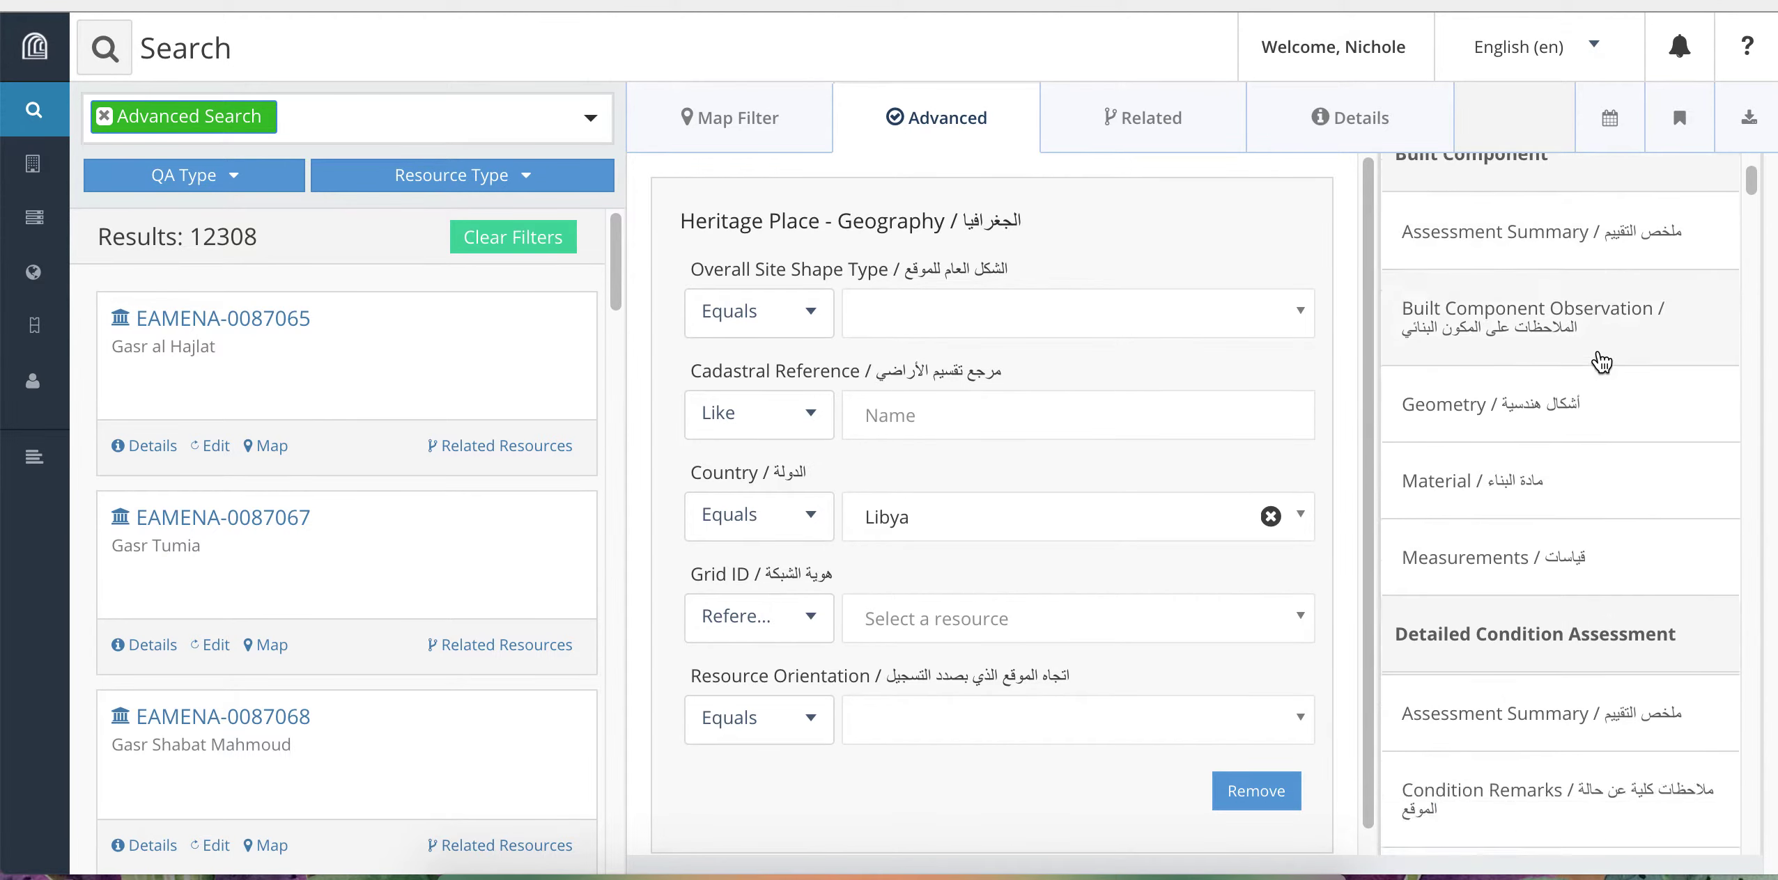
scroll(1601, 361, down, 20)
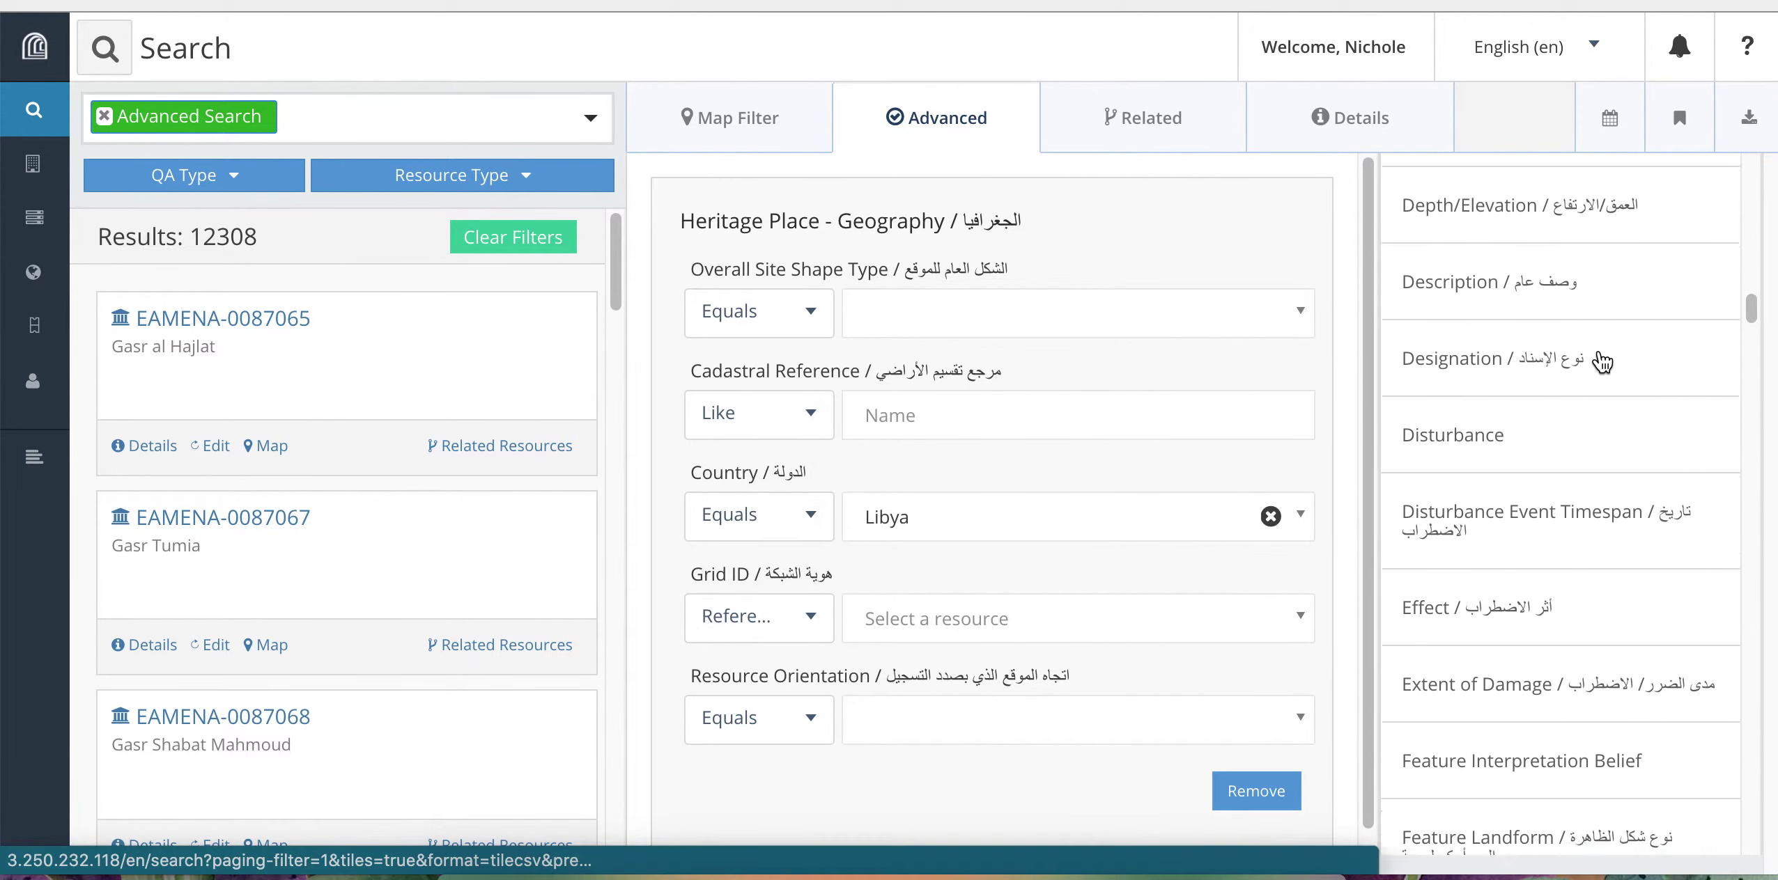
scroll(1601, 362, down, 20)
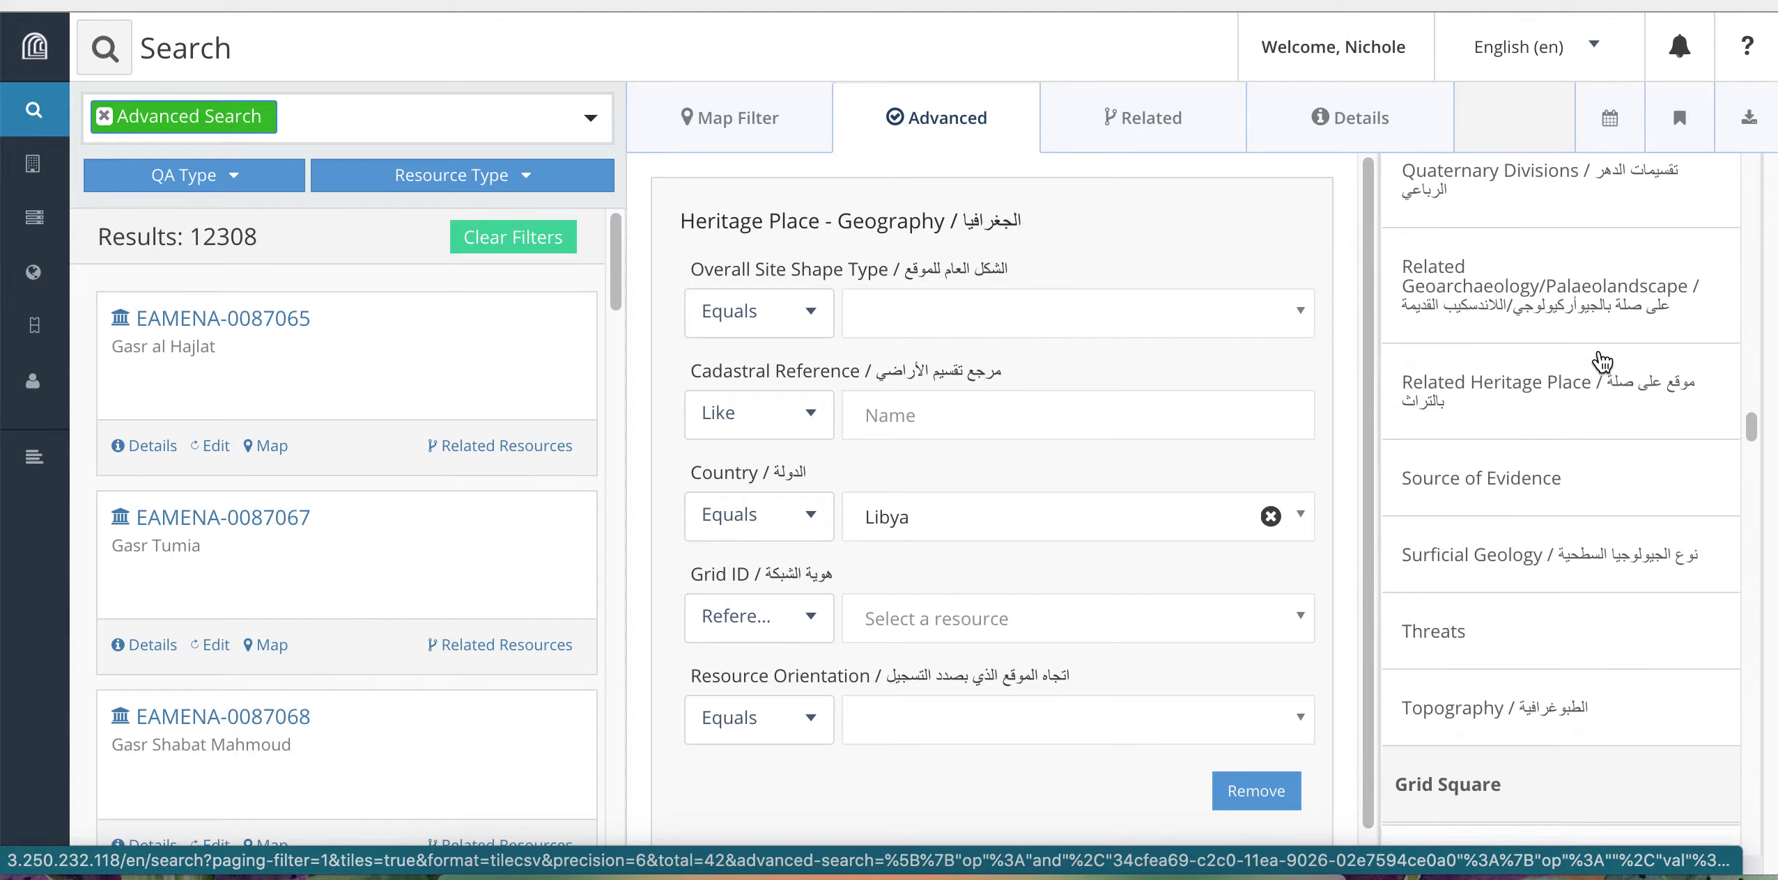
scroll(1601, 362, down, 20)
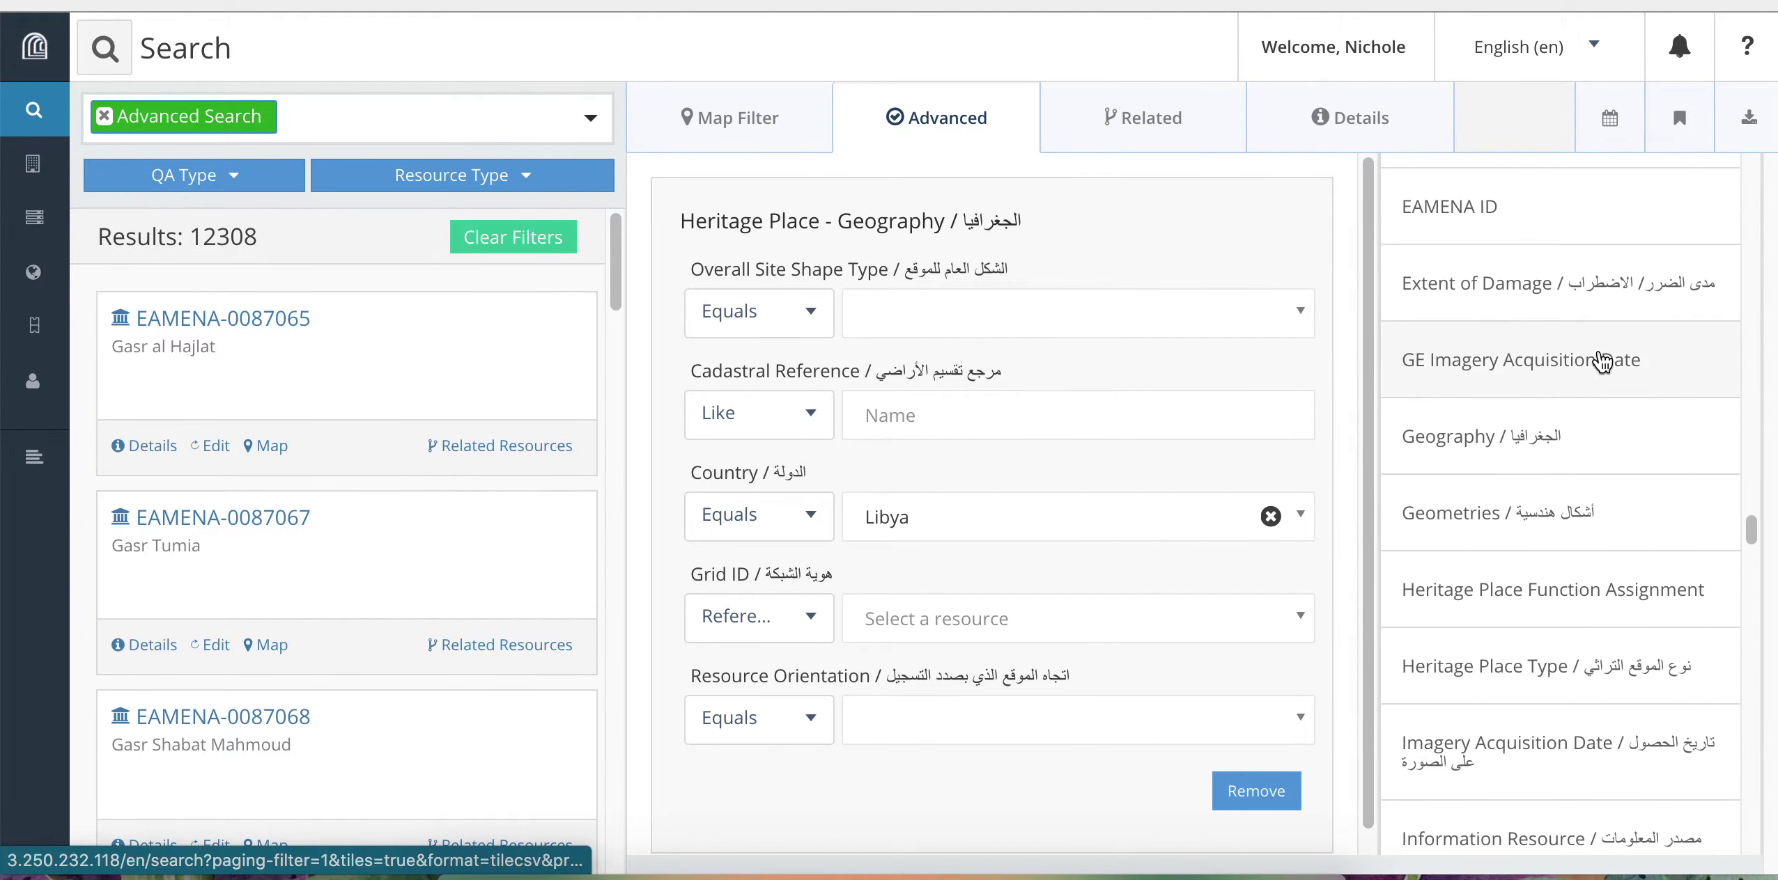
scroll(1601, 362, down, 20)
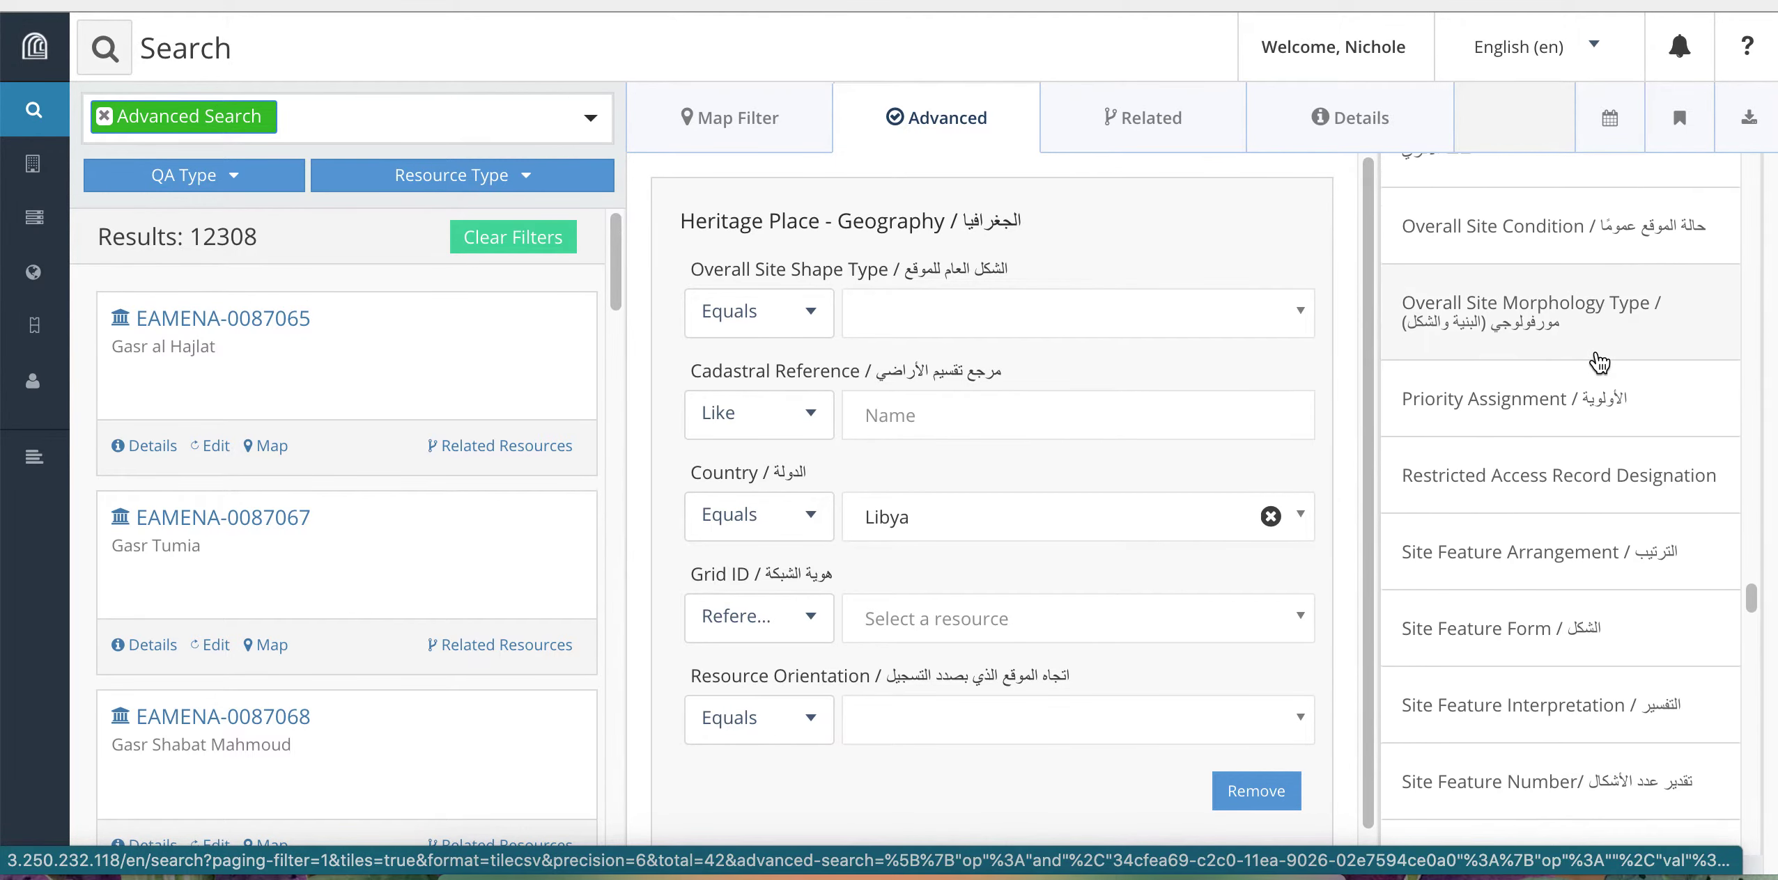
scroll(1595, 362, down, 3)
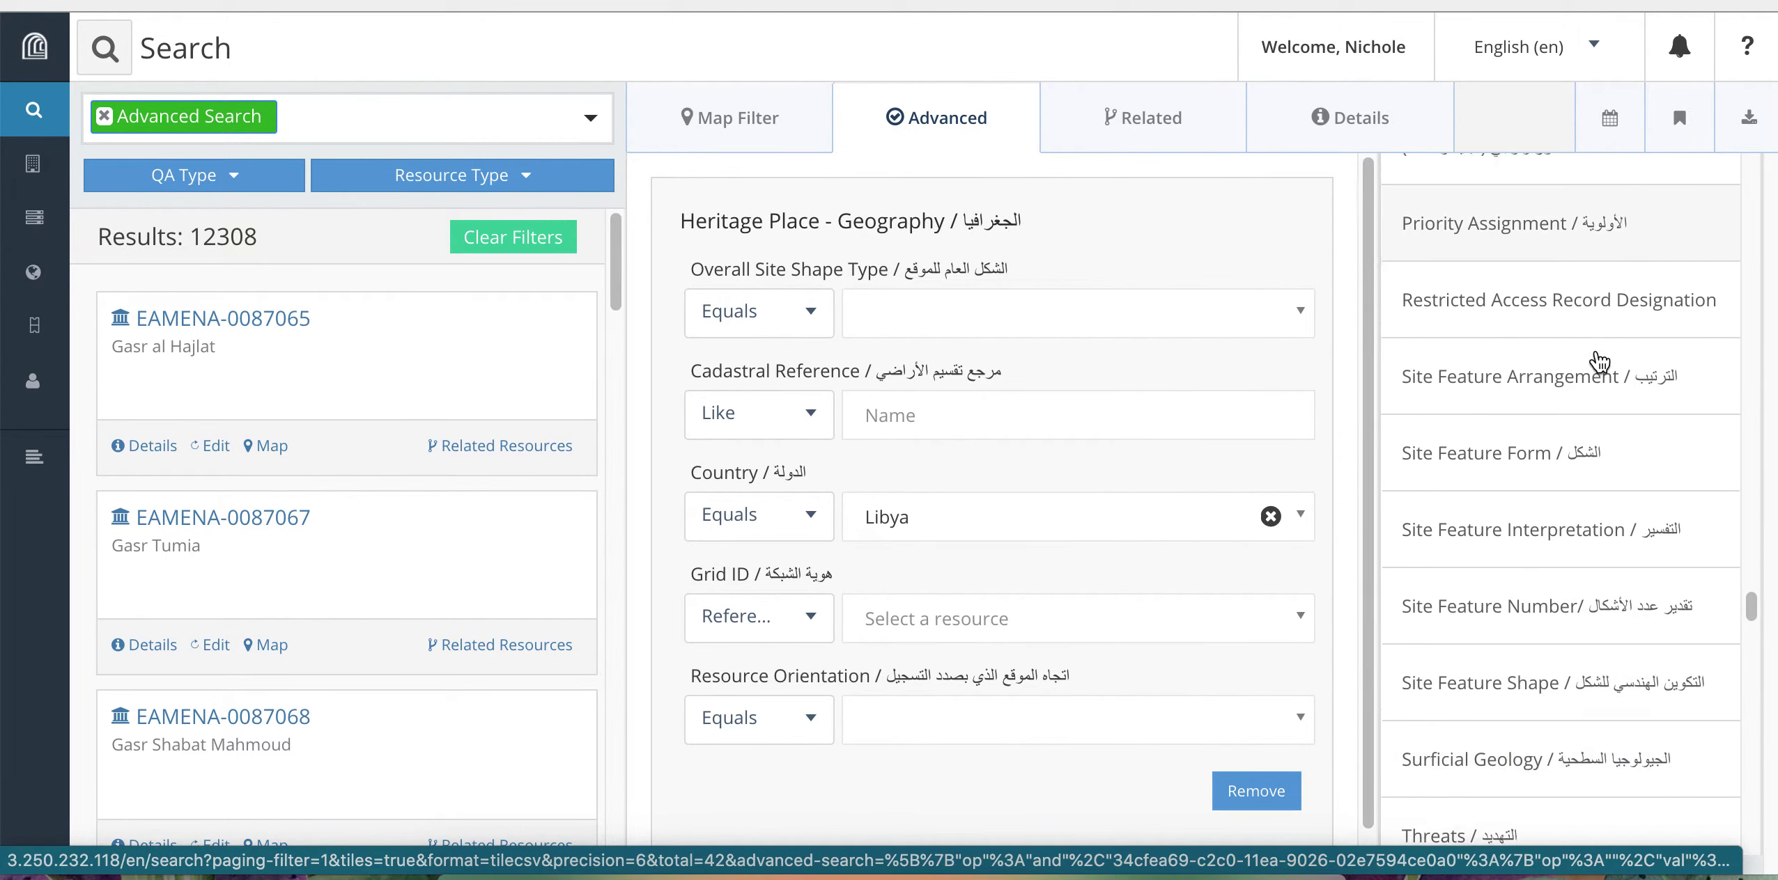
Add a Site Feature Interpretation condition with Interpretation Type Cemetery, giving 349 results
click(1523, 521)
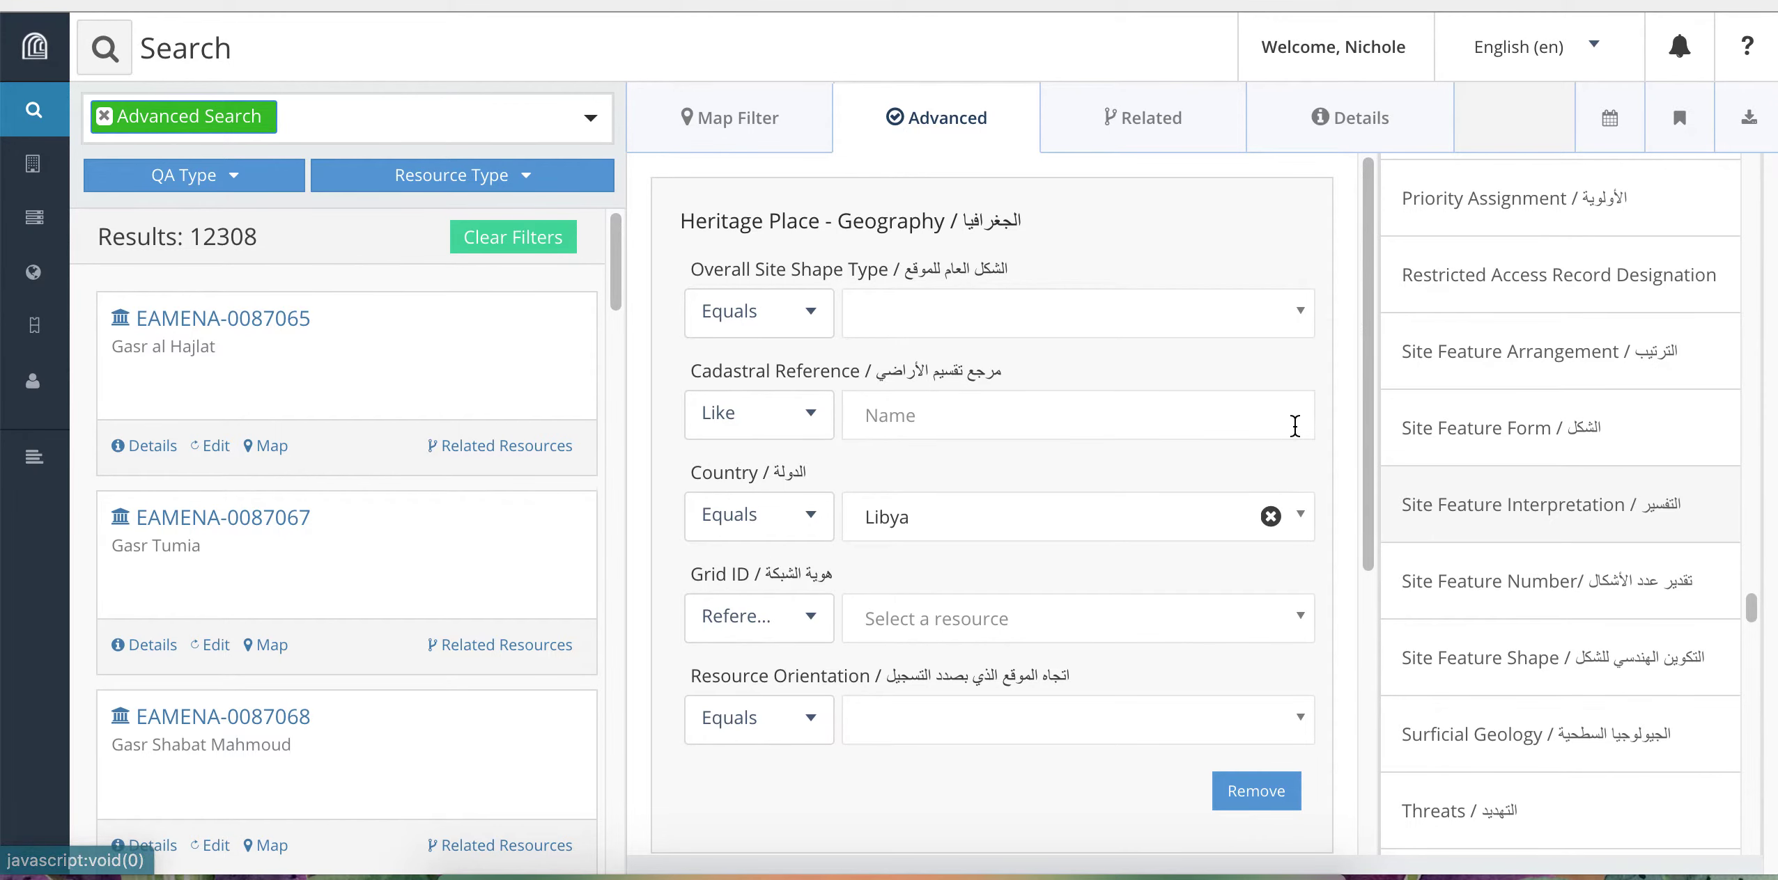
scroll(1326, 438, down, 3)
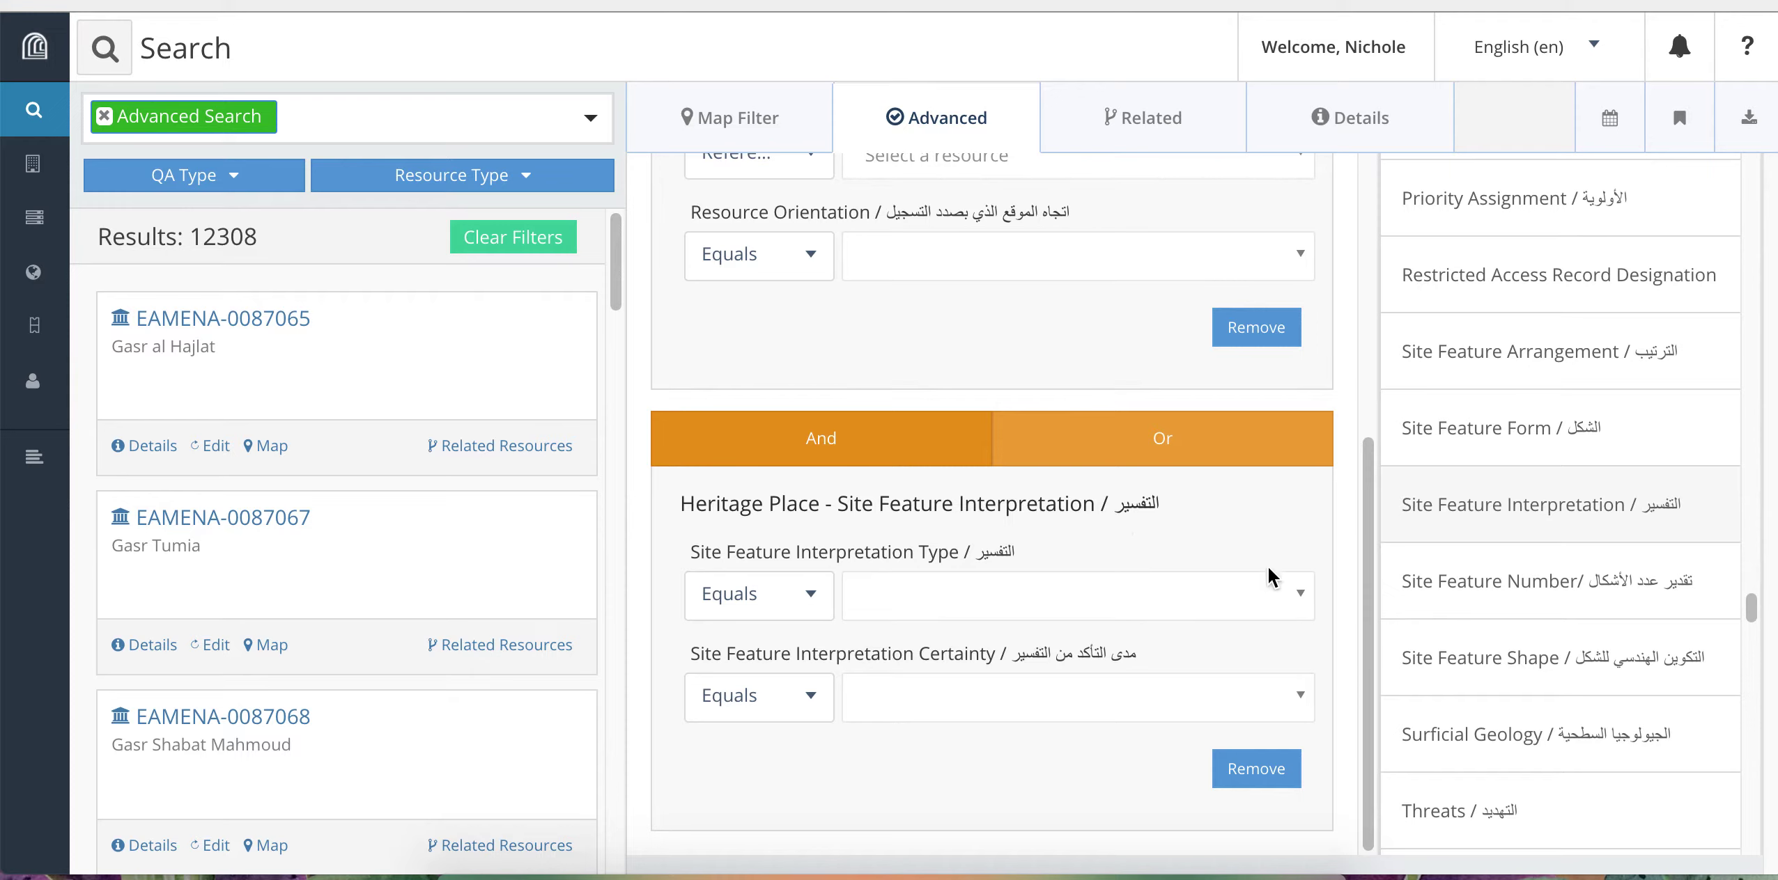
click(1282, 597)
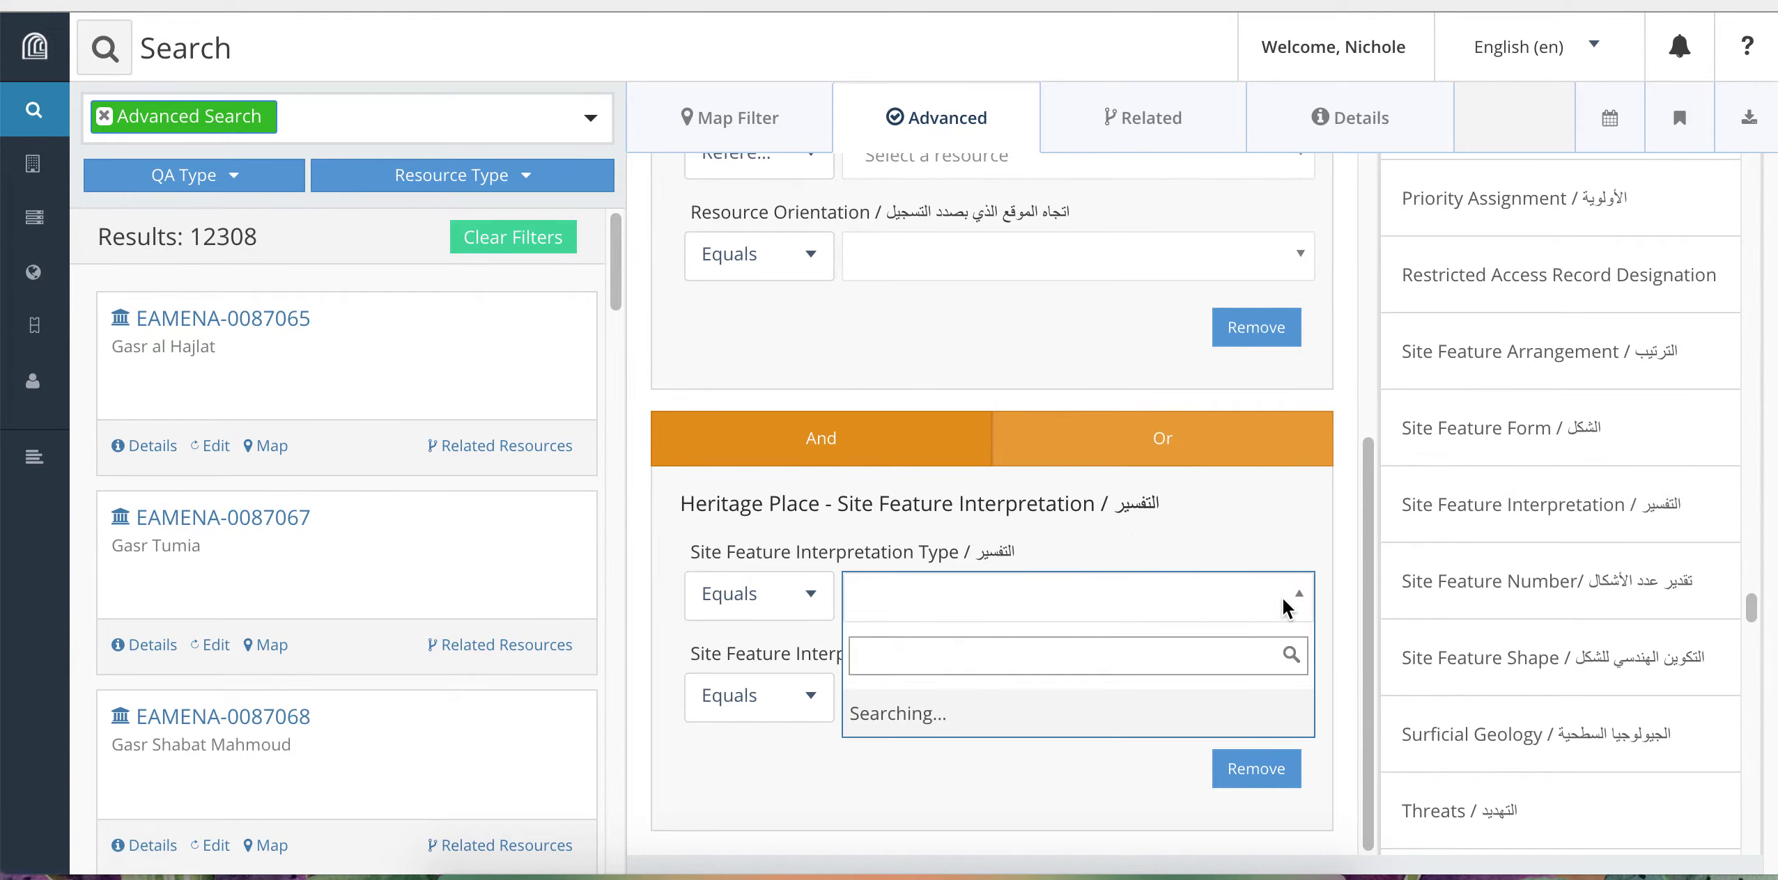
text(Cemetery)
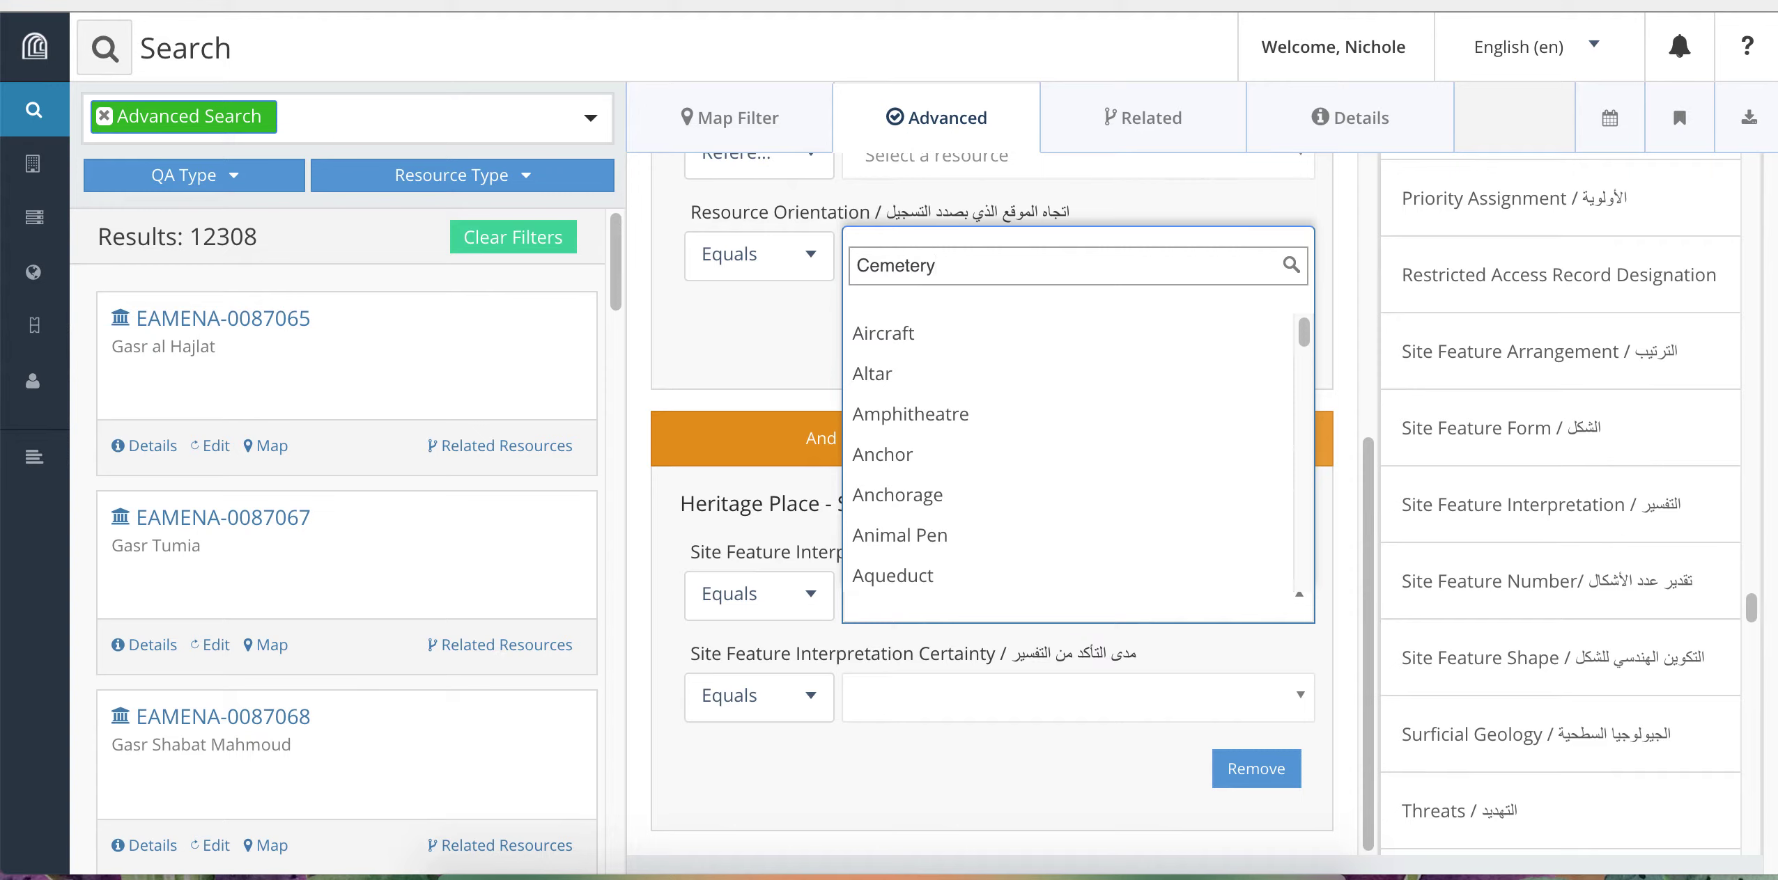
click(1112, 557)
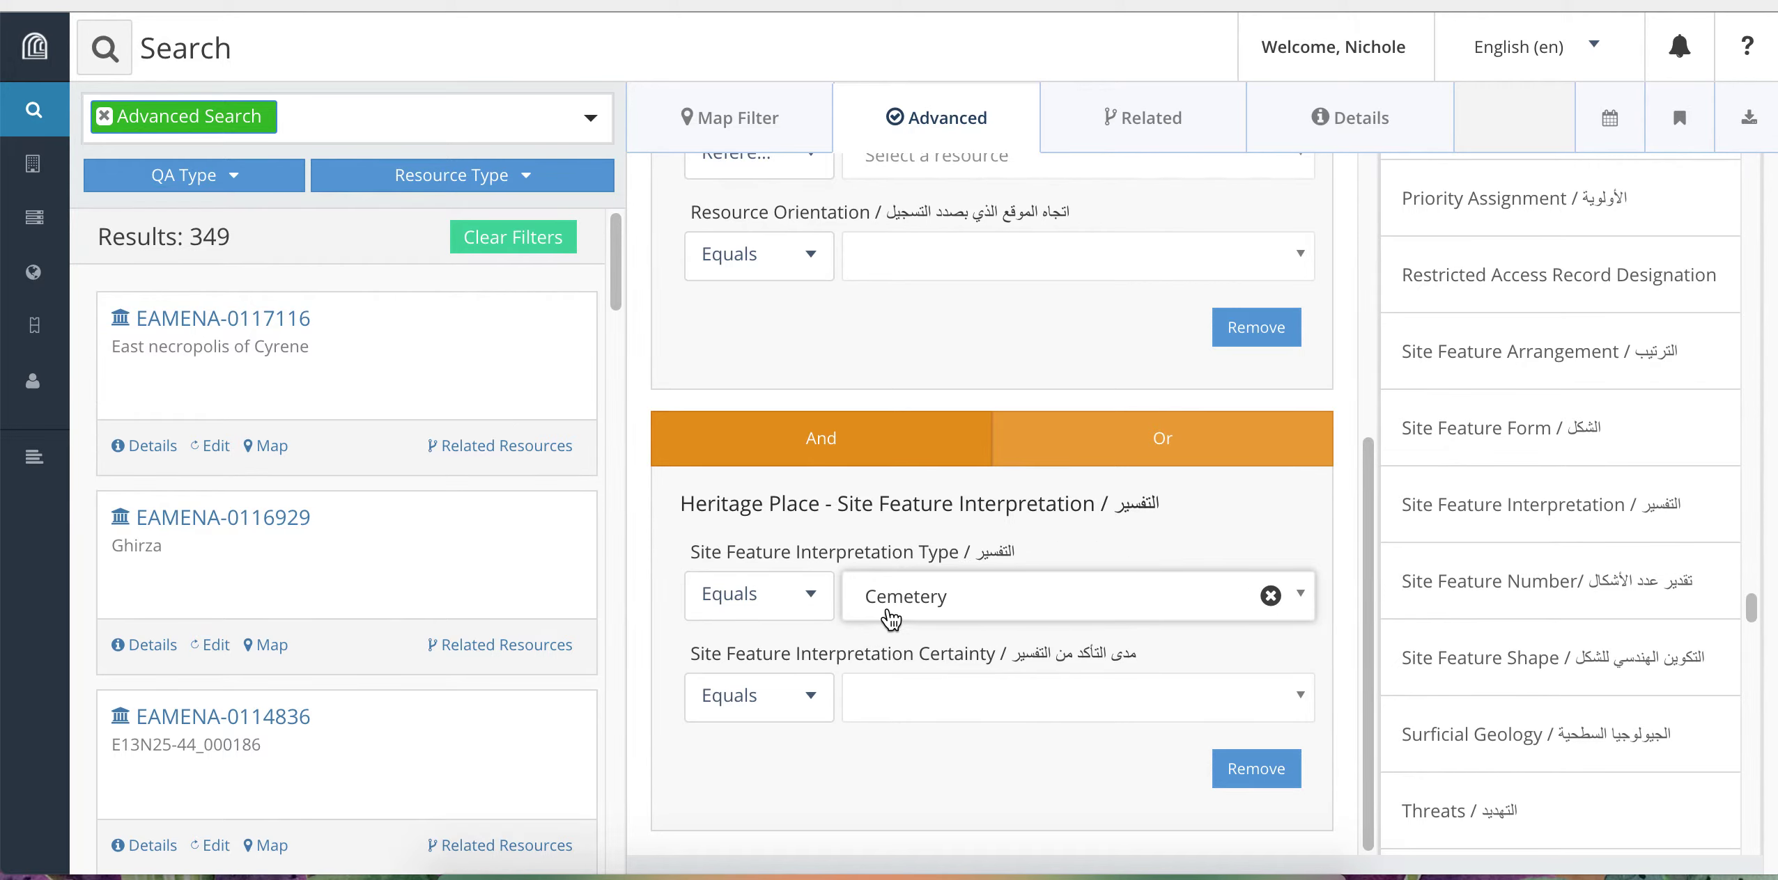
scroll(1022, 555, up, 5)
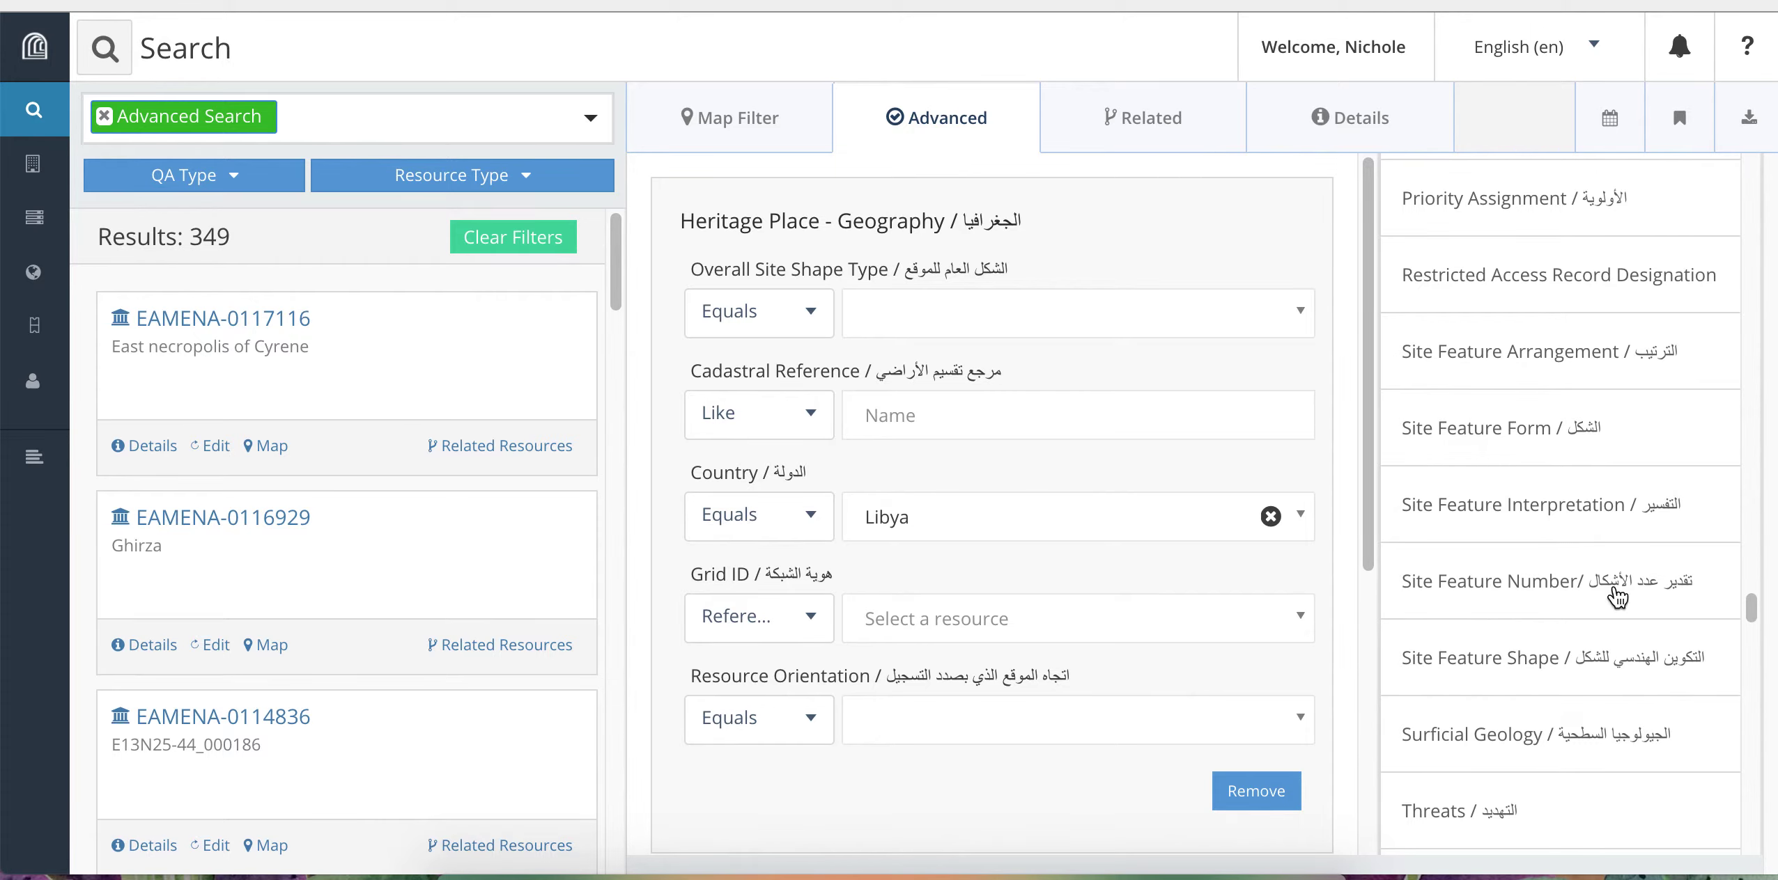
scroll(1092, 550, down, 5)
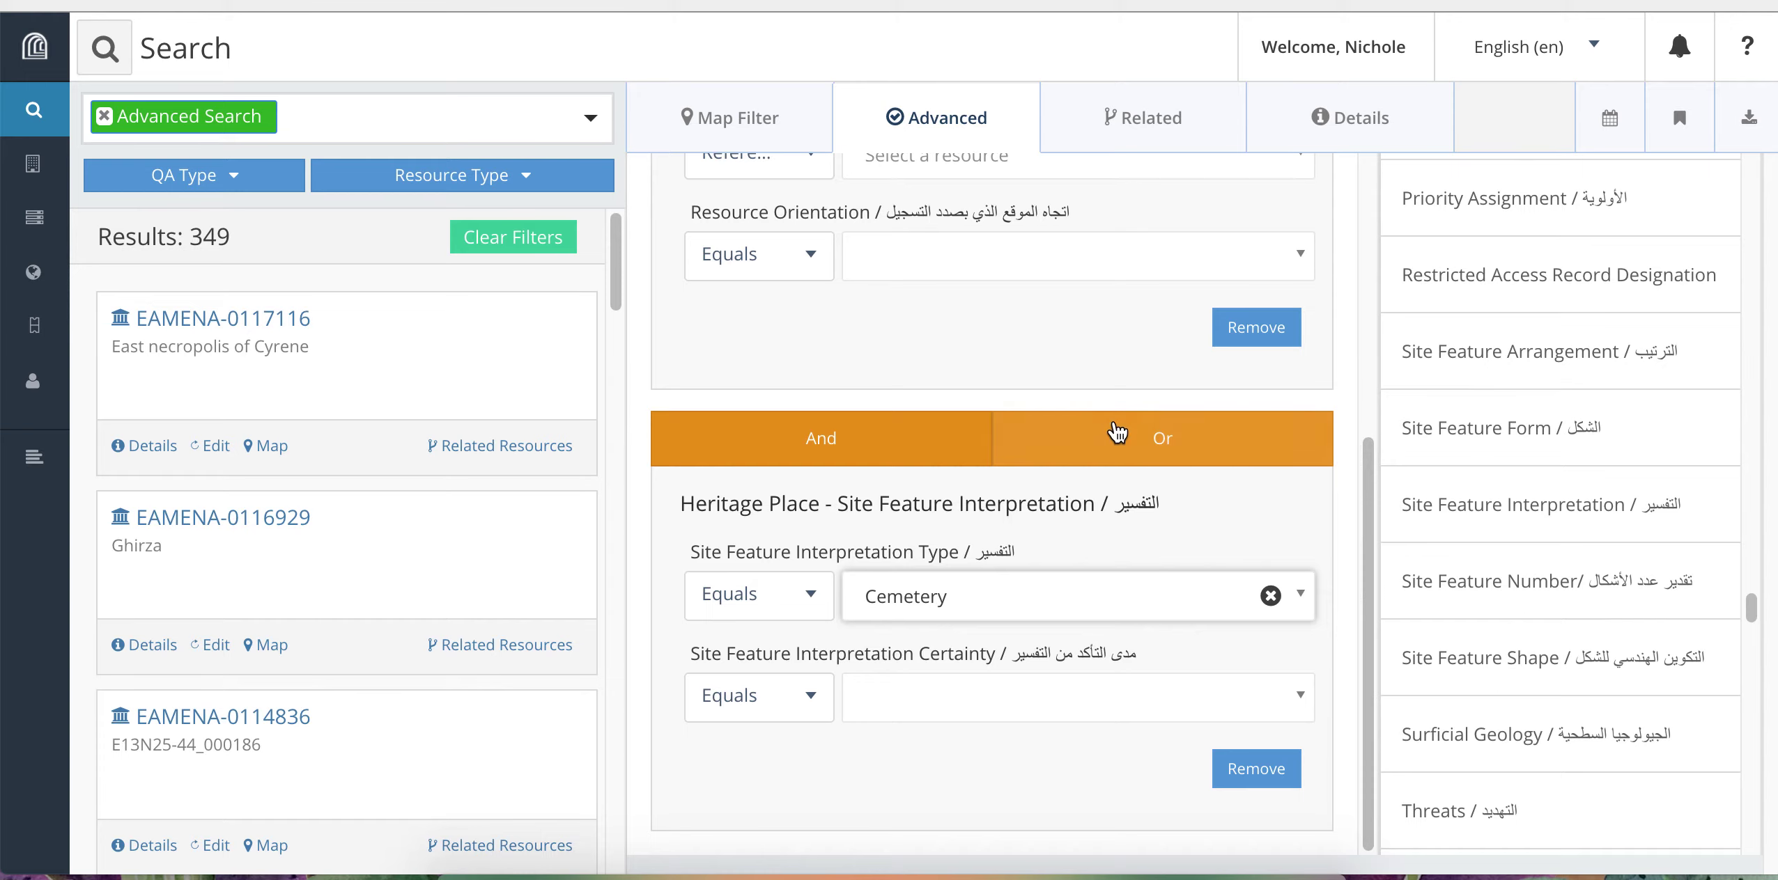
Join the Geography and Site Feature Interpretation conditions with Or, giving 13157 results
click(1188, 459)
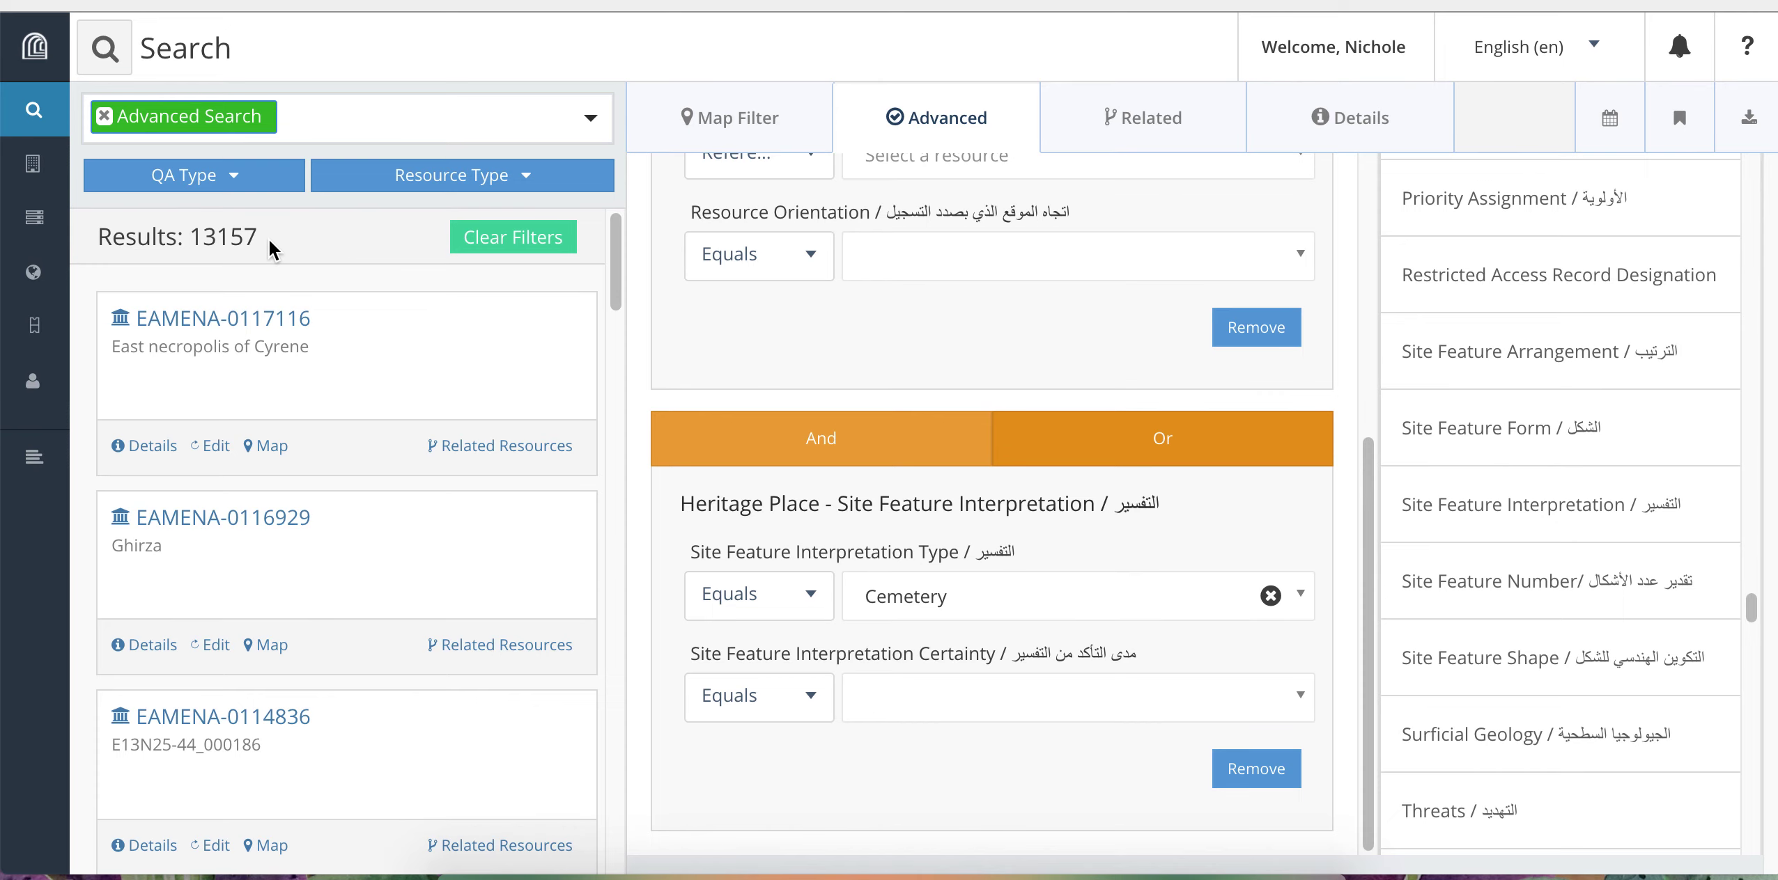
Remove the Site Feature Interpretation (Cemetery) condition card
scroll(1195, 599, up, 5)
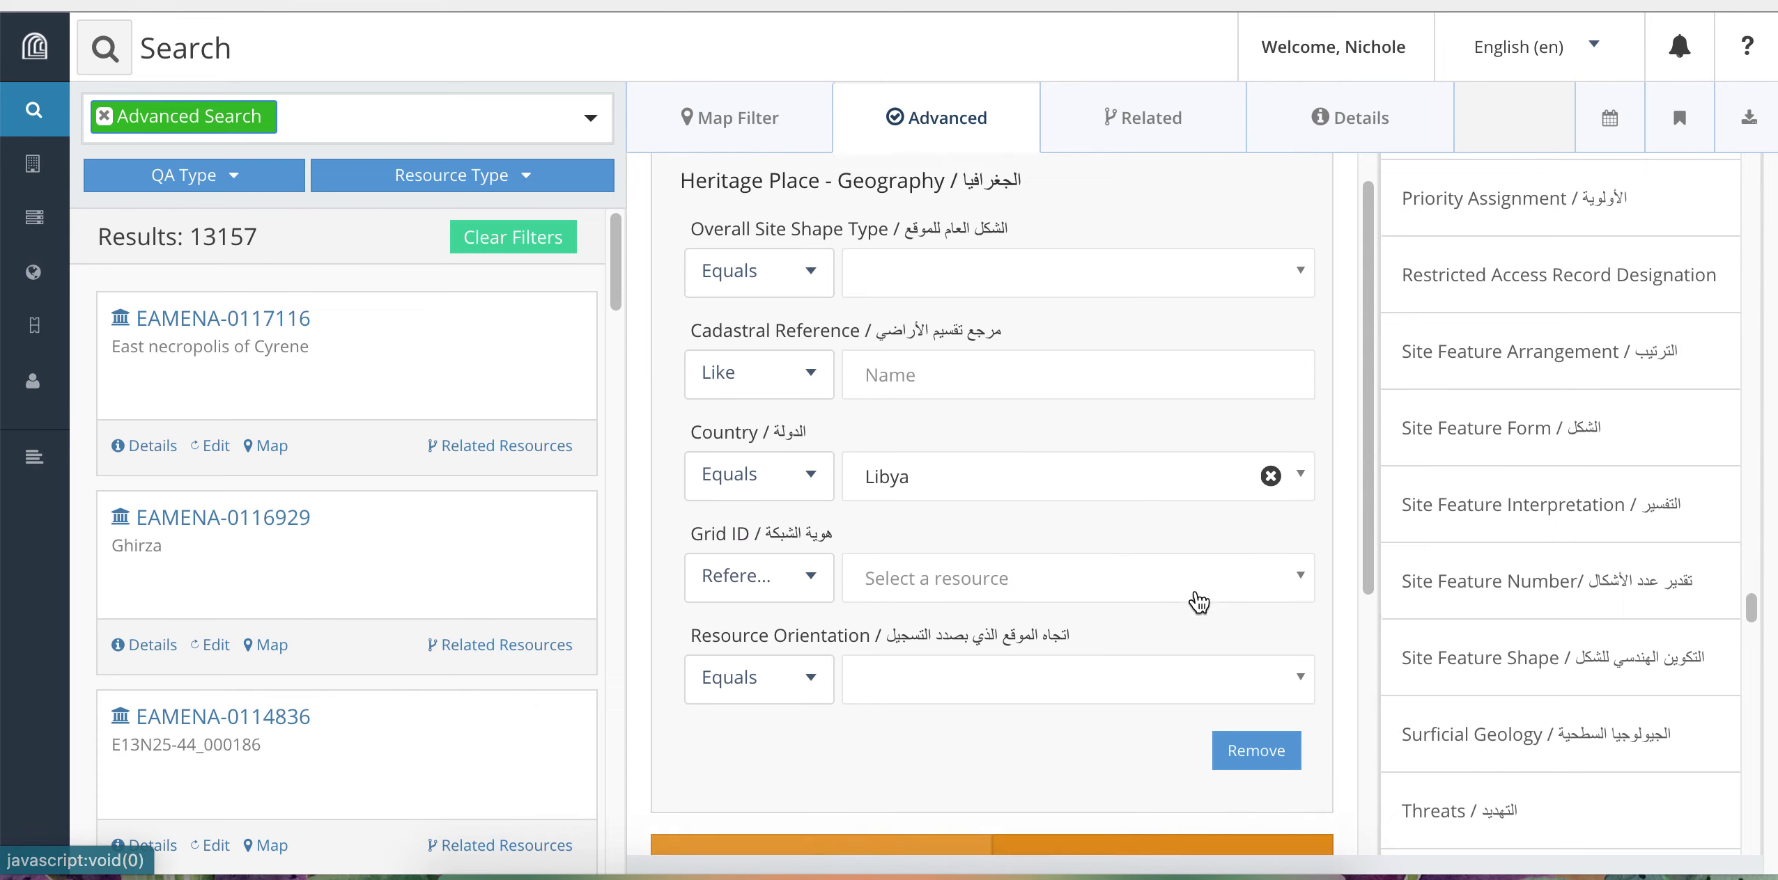
scroll(1193, 587, down, 5)
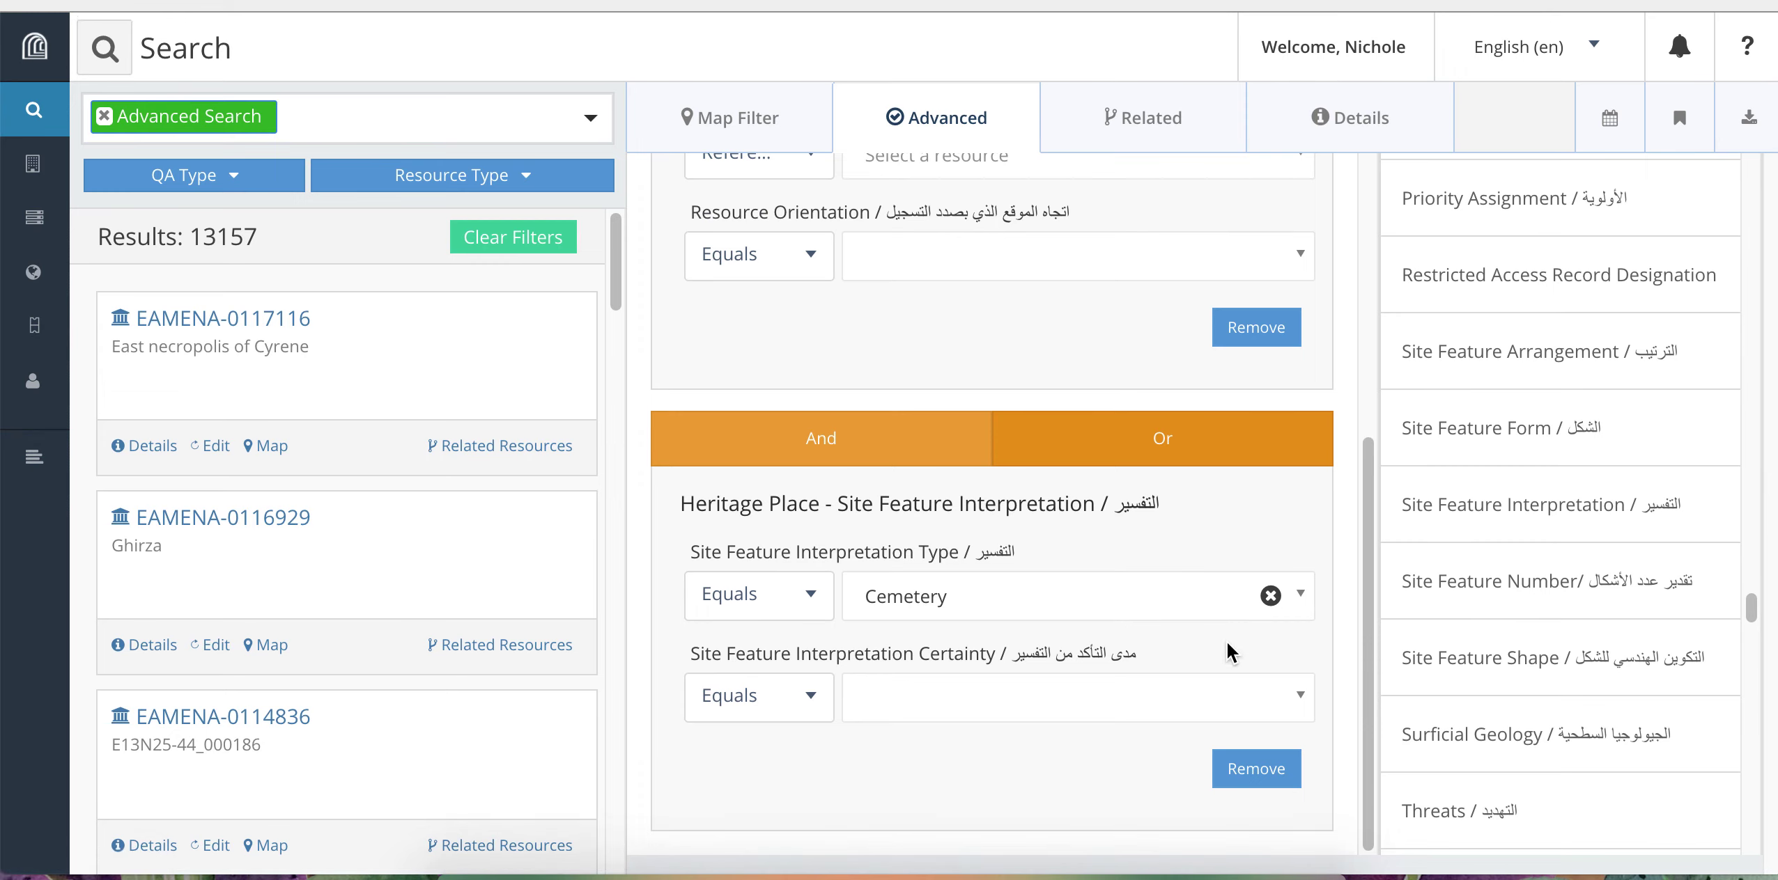
click(1269, 773)
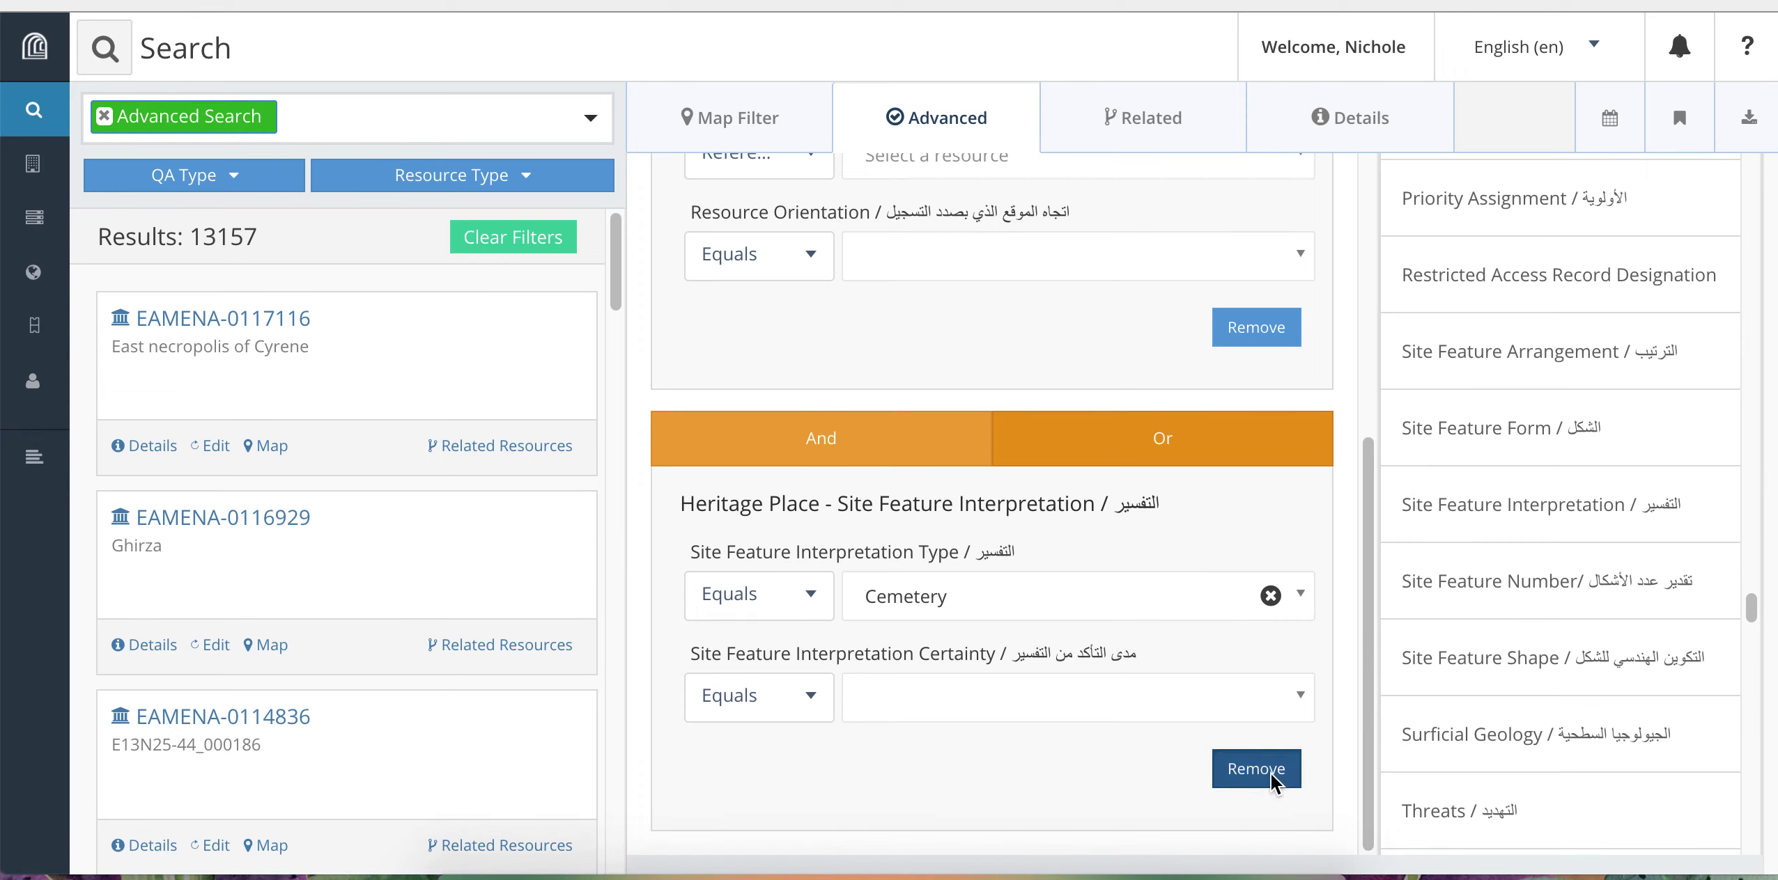